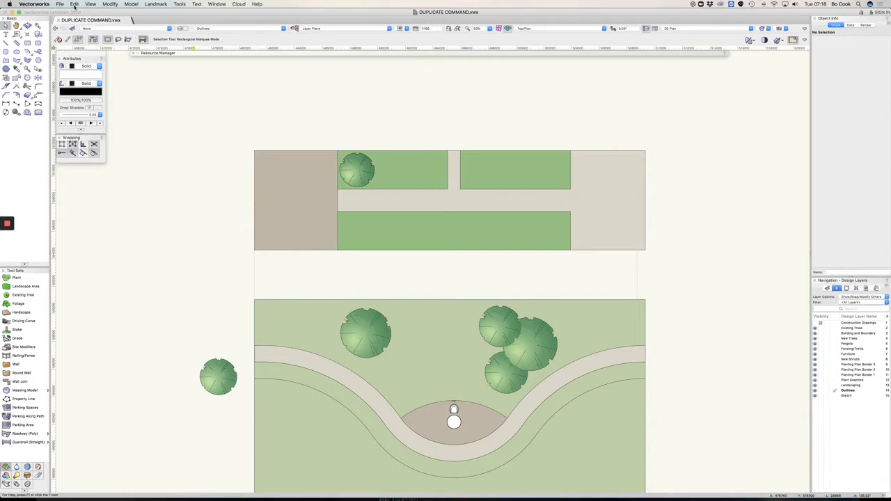
- Duplicate the tree in the upper bed beside the brown area several times using the default offset
click(75, 6)
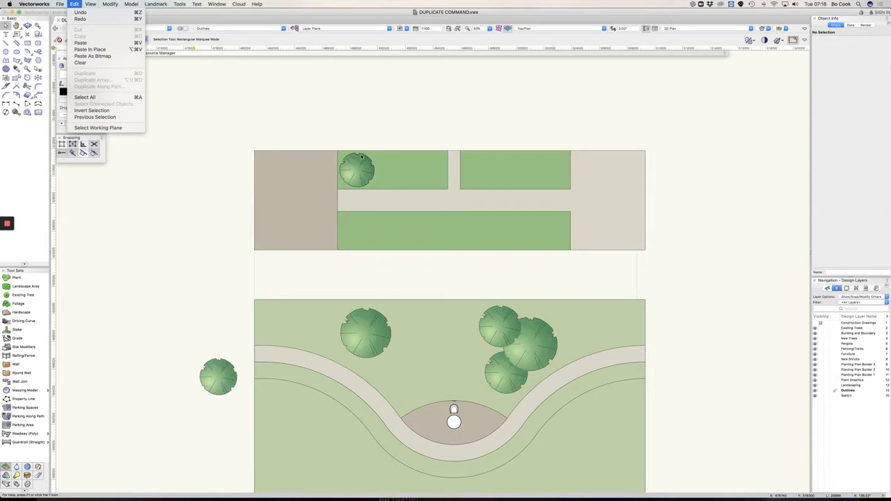
click(355, 126)
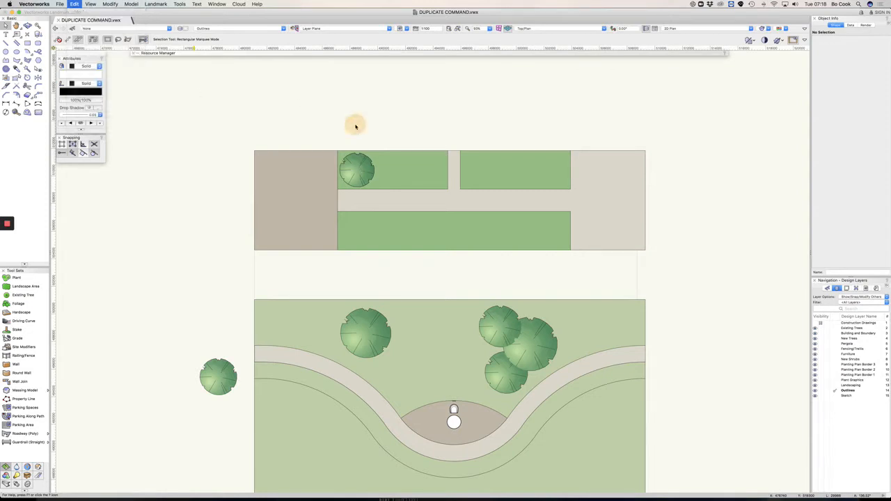
click(356, 170)
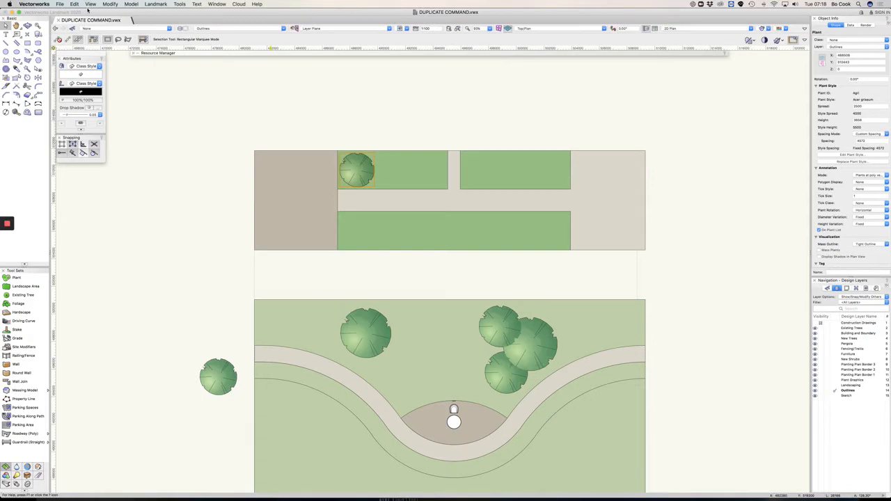
click(74, 4)
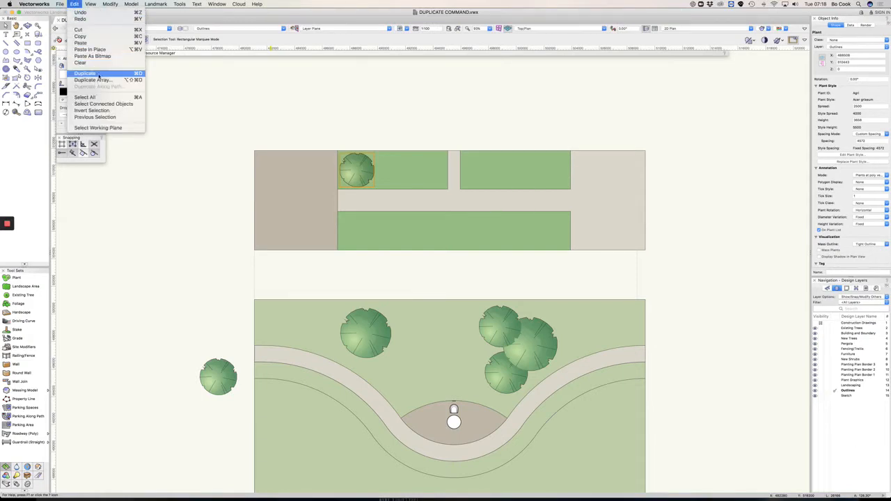
click(385, 114)
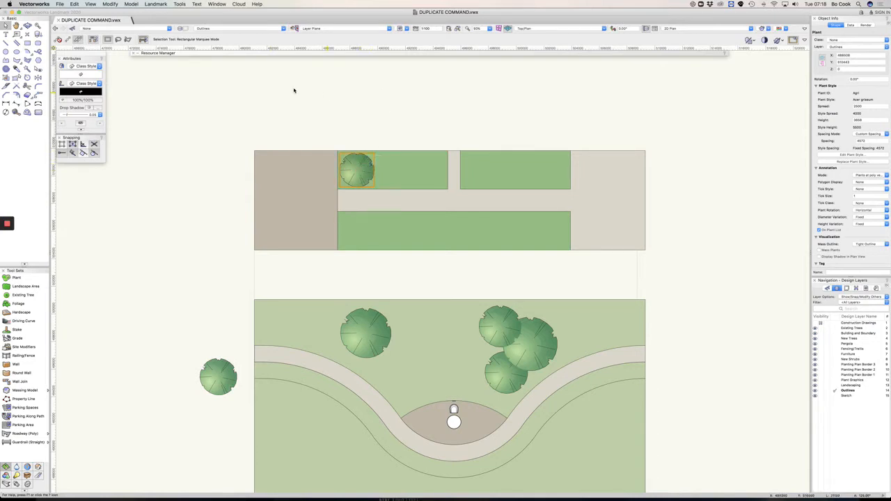
click(74, 4)
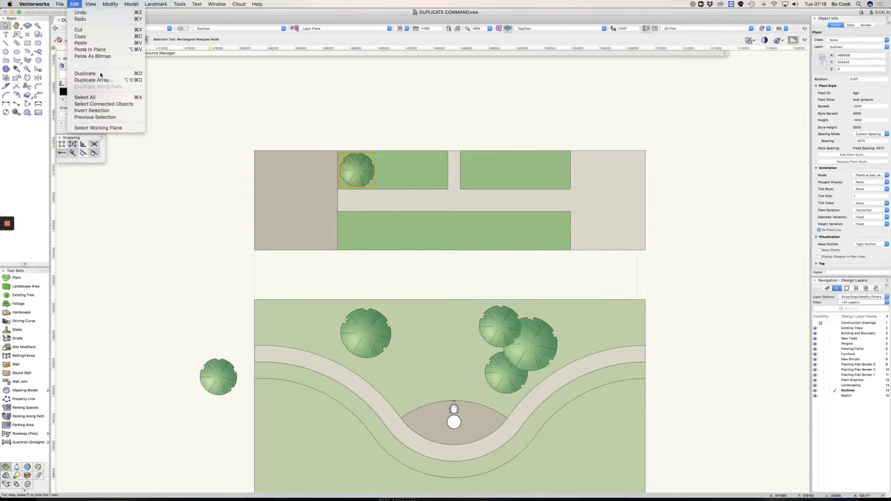
click(97, 74)
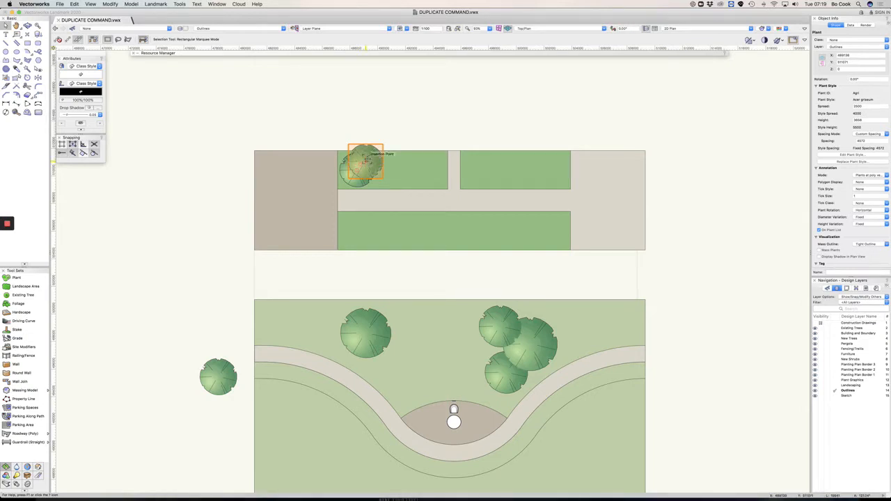
drag(367, 159, 469, 144)
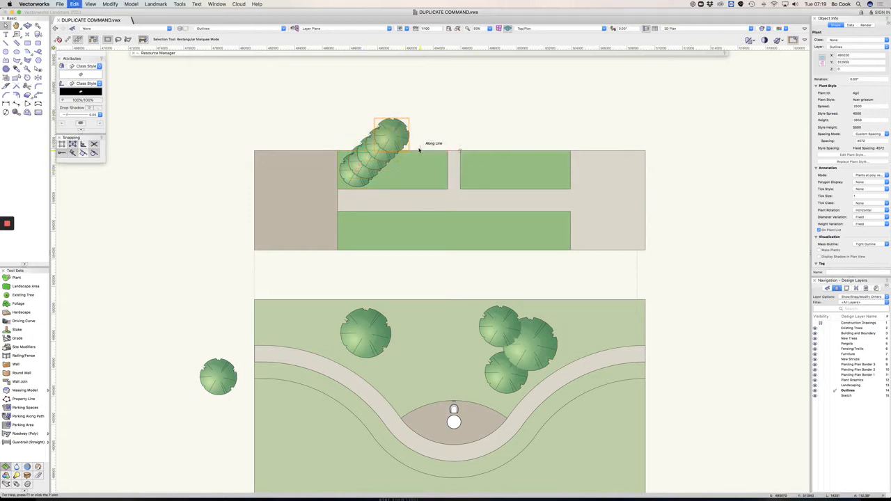
- Undo the offset duplicates of the tree
key(super+z)
key(super+z)
key(super+z)
key(super+z)
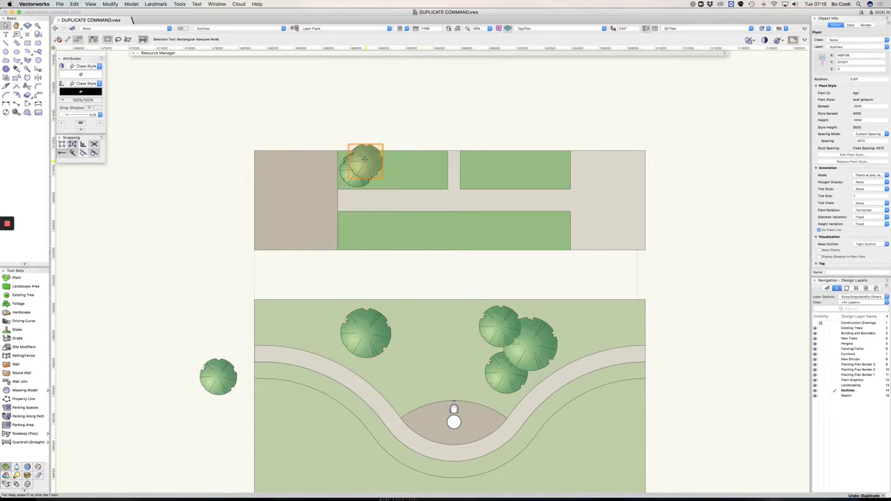
- Copy the original tree horizontally within its bed, placing the copy about 2800 mm to its right
drag(366, 160, 387, 170)
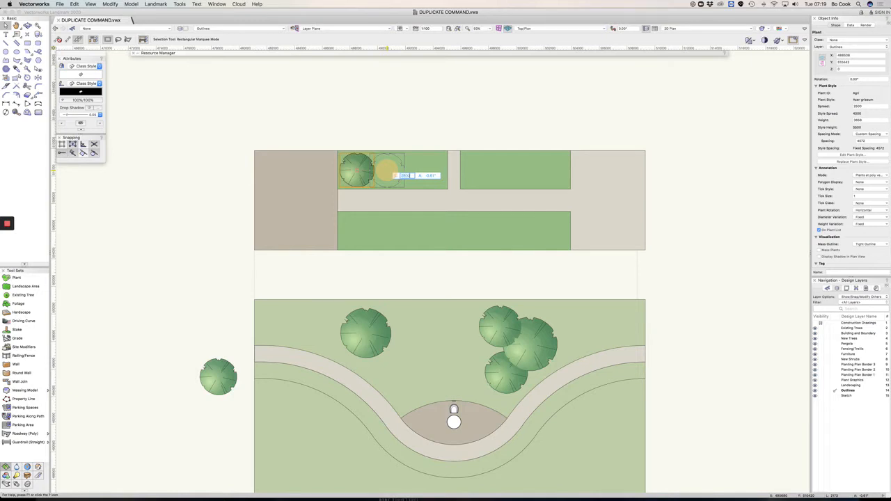
drag(387, 171, 395, 171)
key(Tab)
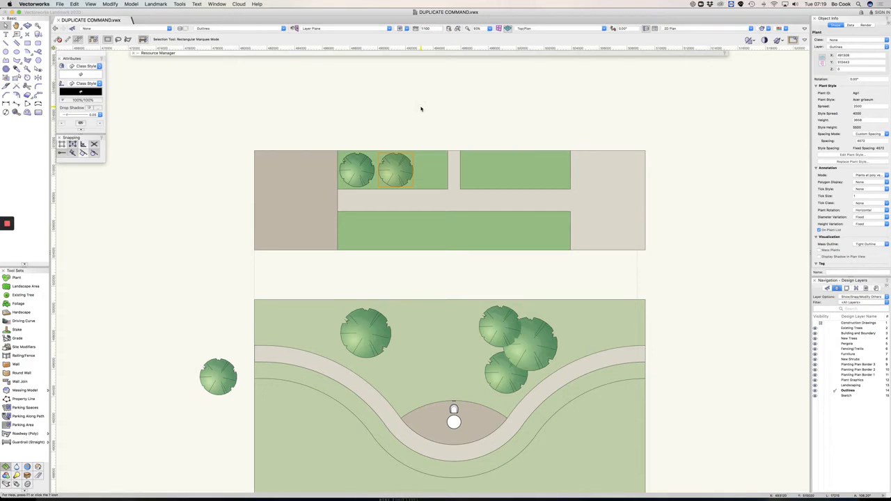
- Duplicate the copied tree four more times at the same spacing, continuing the row across both upper beds
key(super+d)
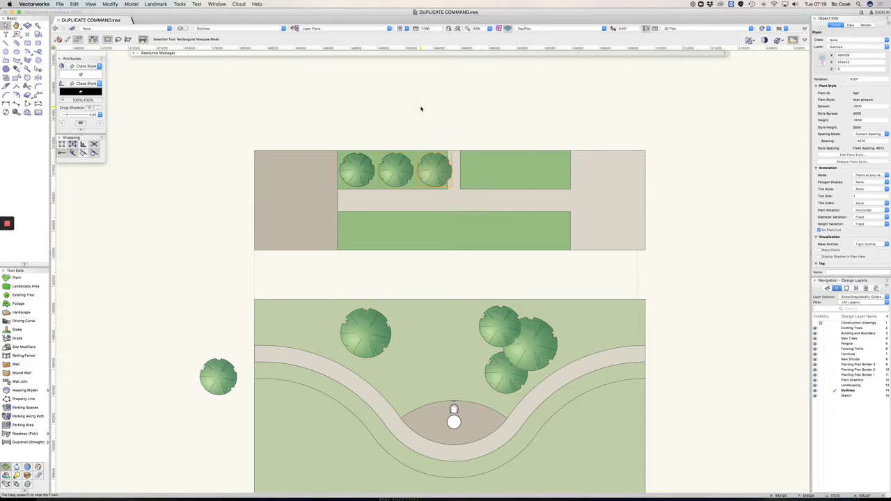
key(super+d)
key(super+d)
key(super+d)
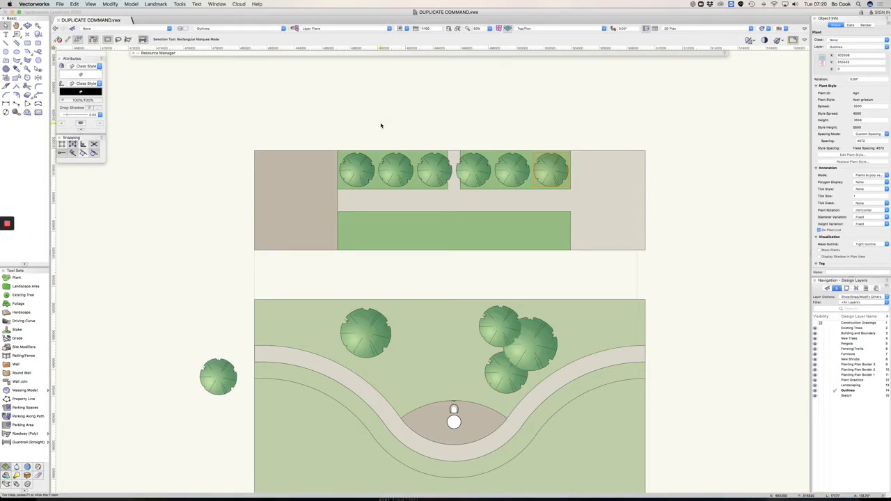
- Undo the four repeated duplicates so that only the first two trees remain in the row
key(super+z)
key(super+z)
key(super+z)
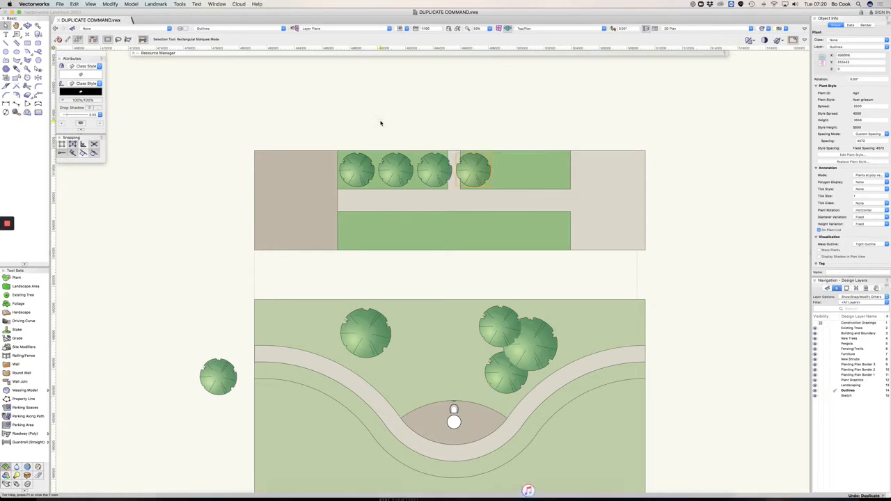
key(super+z)
key(super+z)
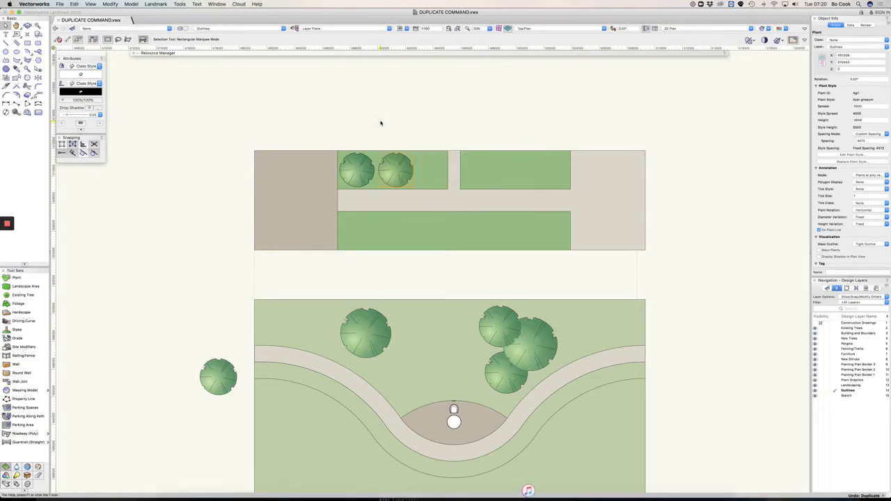
- Place the second tree directly against the first one and duplicate it once at that spacing to fill the bed
key(super+d)
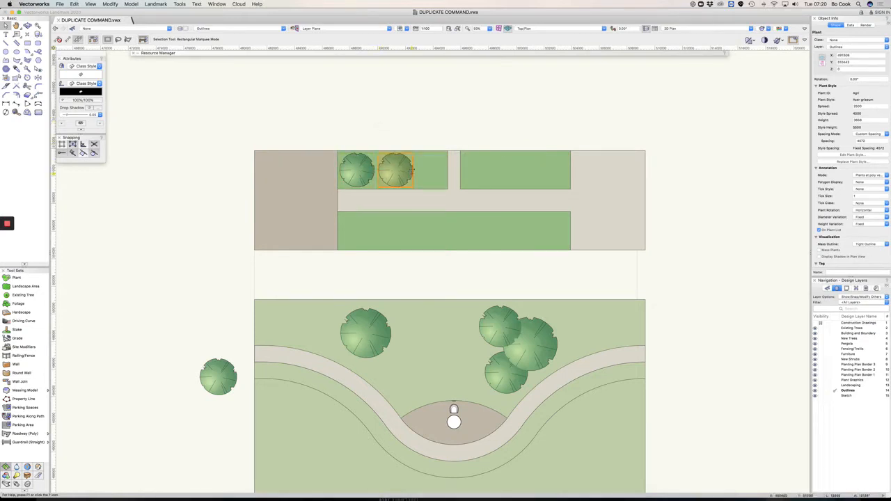
mouse_move(394, 169)
mouse_down()
mouse_move(418, 127)
mouse_move(394, 169)
mouse_up()
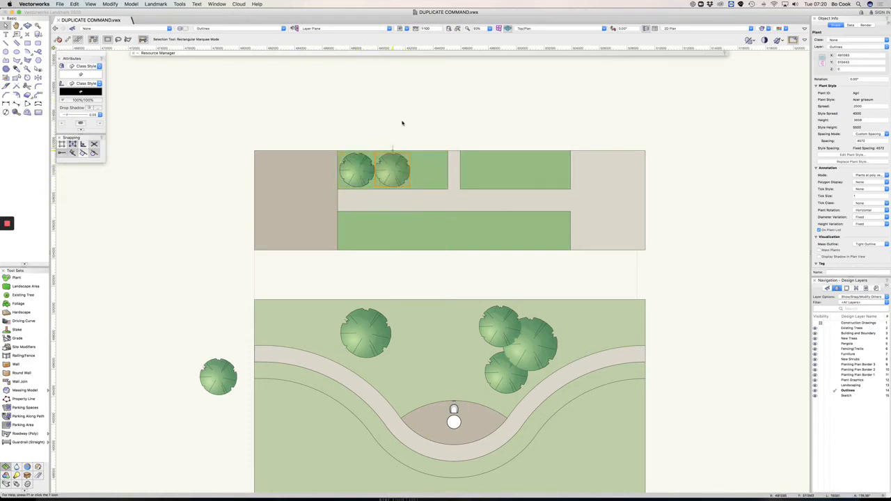
key(super+d)
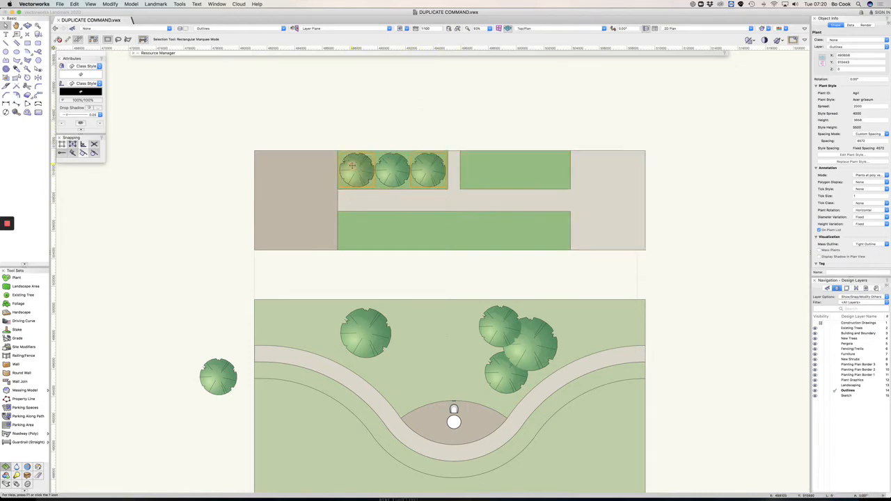
- Duplicate the row of three trees and place the copies in the neighbouring upper bed across the narrow path
shift+click(353, 166)
shift+click(390, 172)
key(super+d)
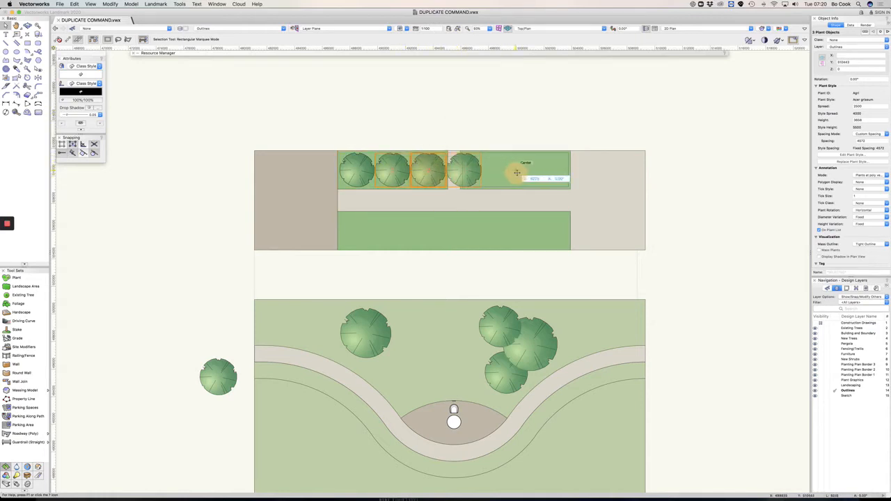
drag(516, 171, 527, 167)
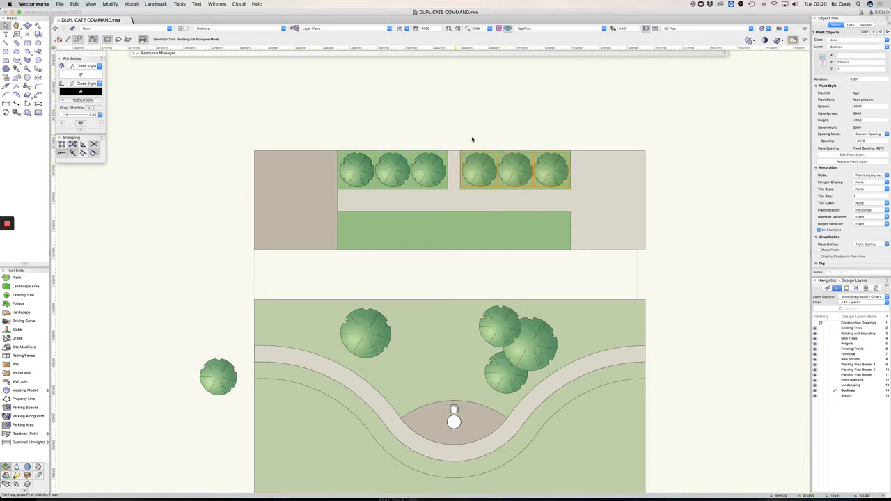
click(624, 117)
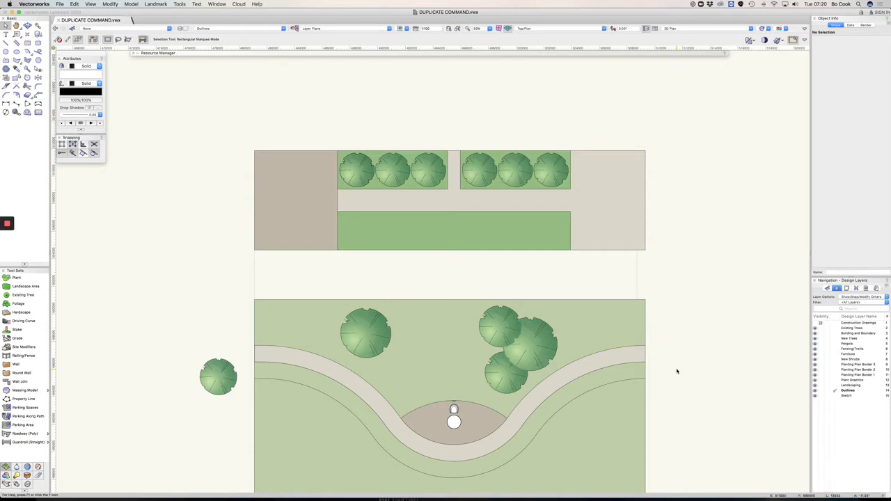
- Preview Duplicate Along Path for the tree outside the lawn along the curved line below the path, with a fixed distance of 2800
middle_drag(677, 370, 658, 226)
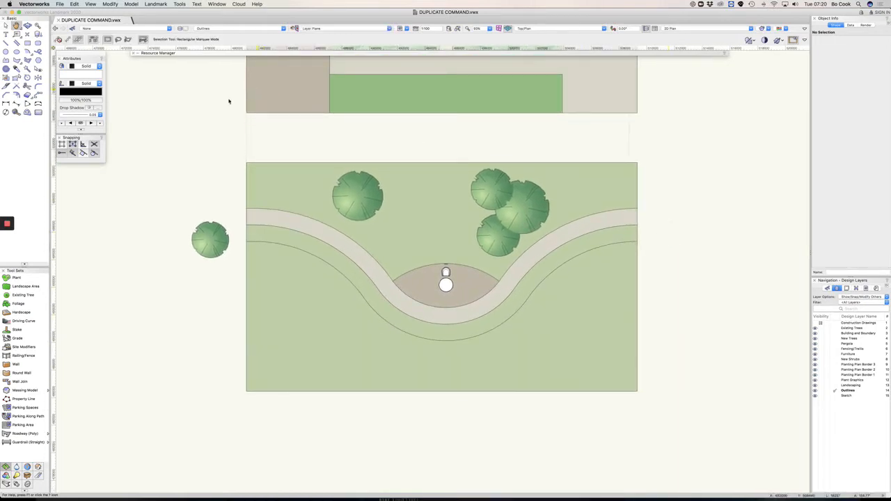
click(74, 4)
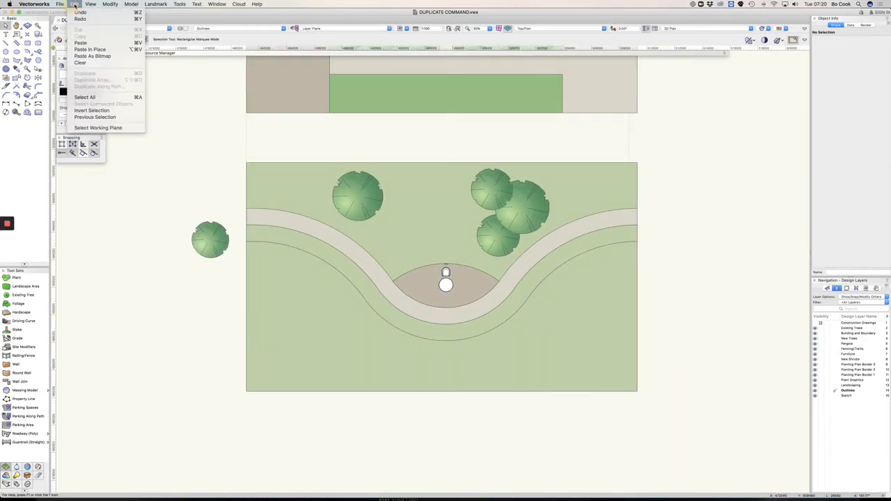
click(217, 198)
click(211, 240)
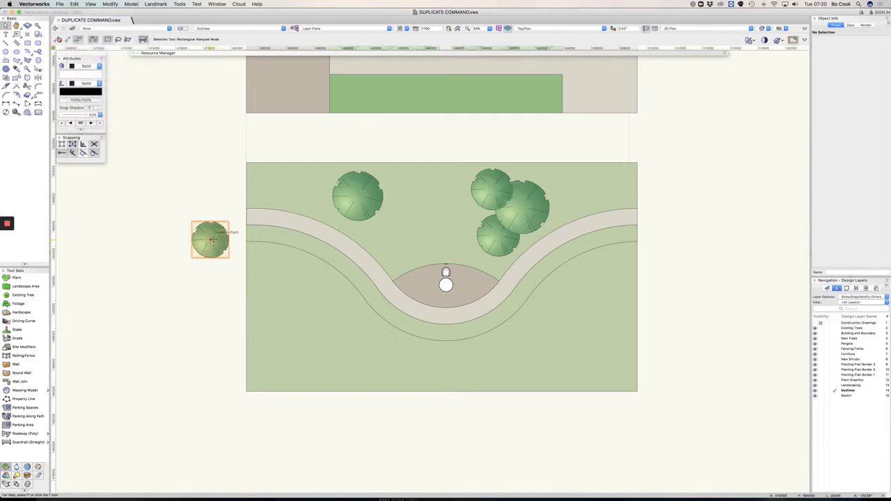
click(210, 239)
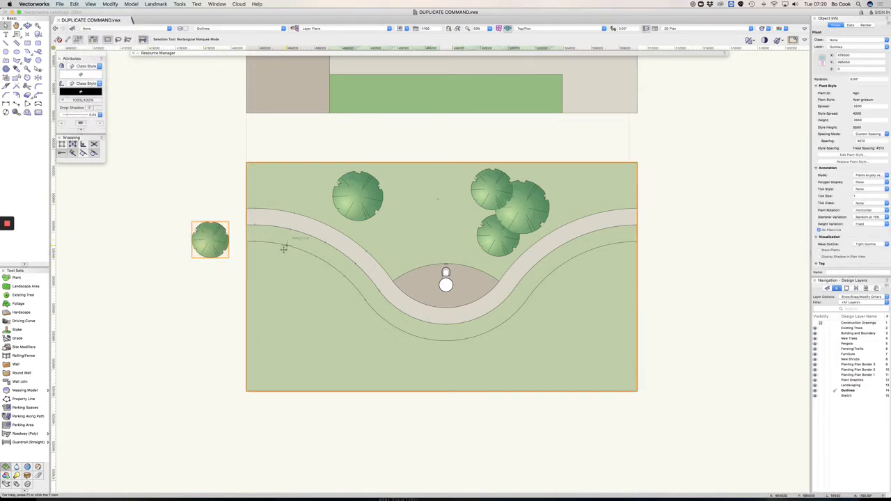
shift+click(286, 246)
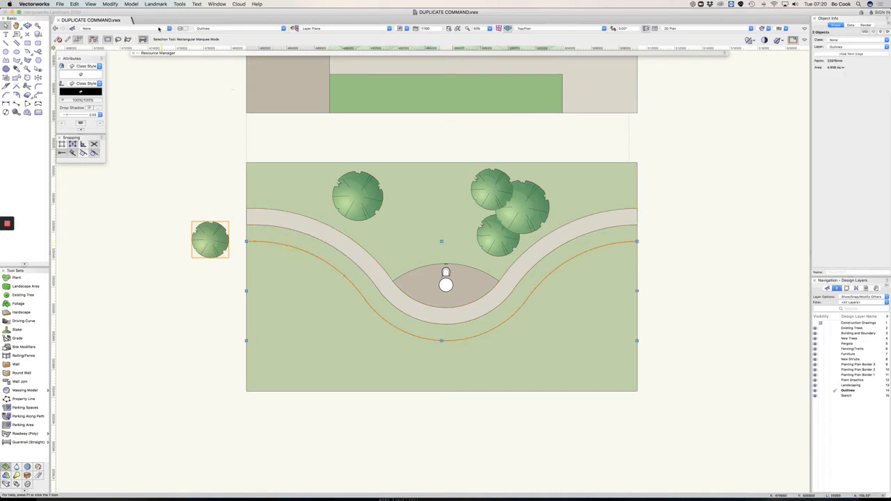
click(75, 4)
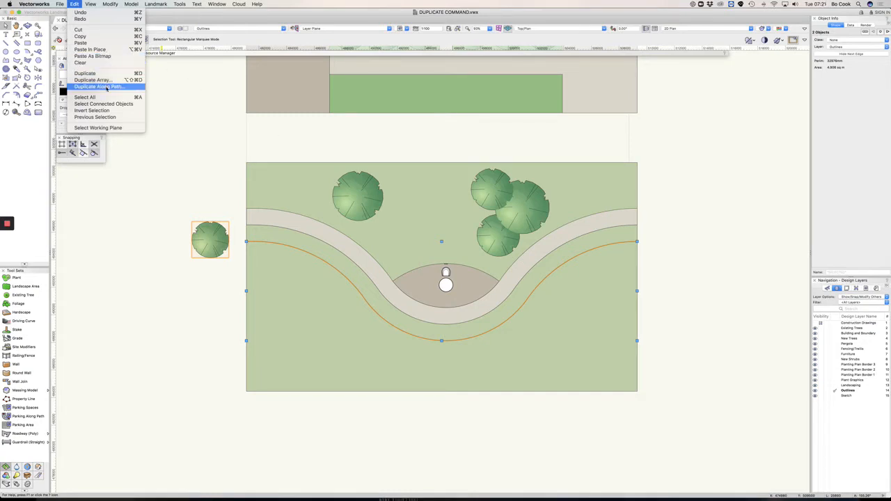
click(106, 87)
drag(469, 97, 717, 101)
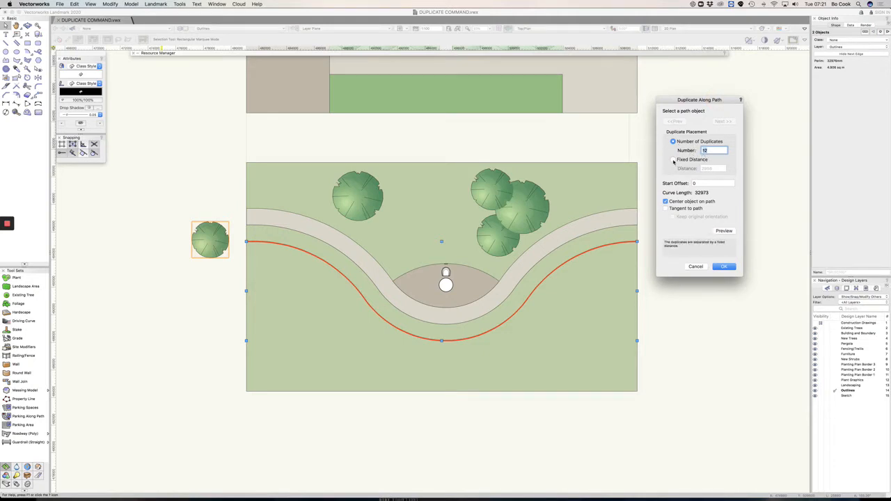
click(673, 161)
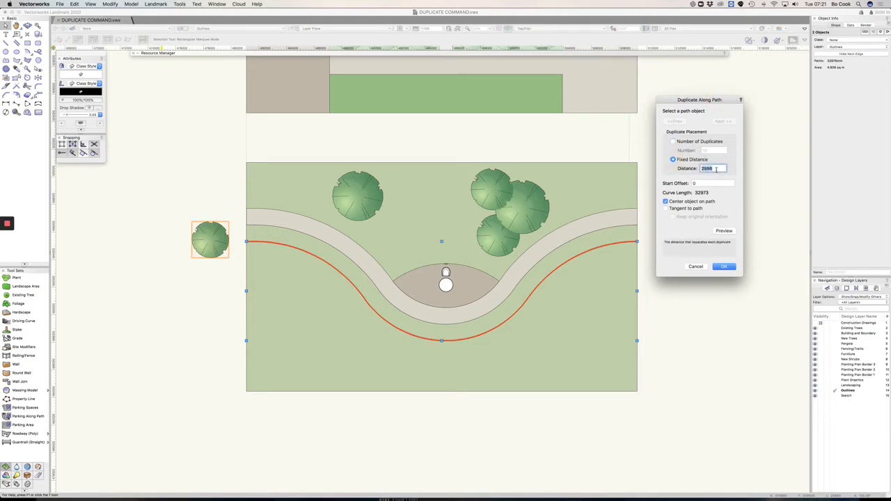
text(2800)
click(724, 231)
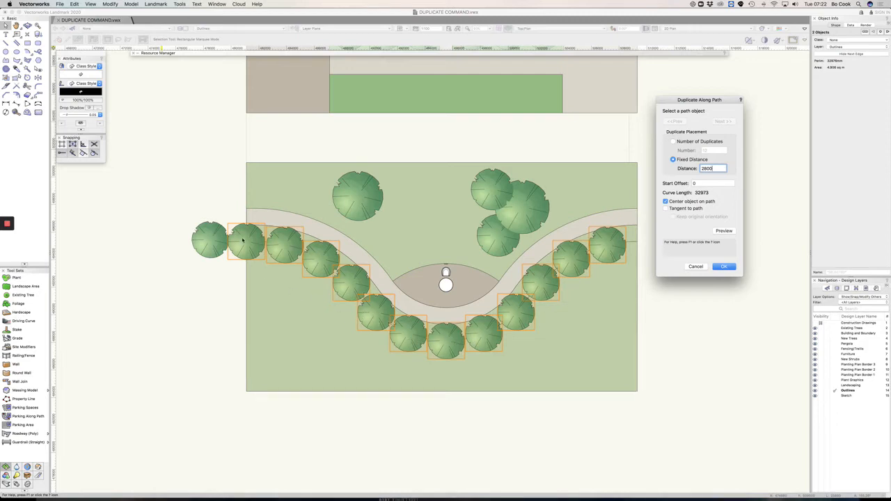
- Preview the duplicates with Tangent to path enabled, and preview them again with that option disabled
click(665, 208)
click(722, 230)
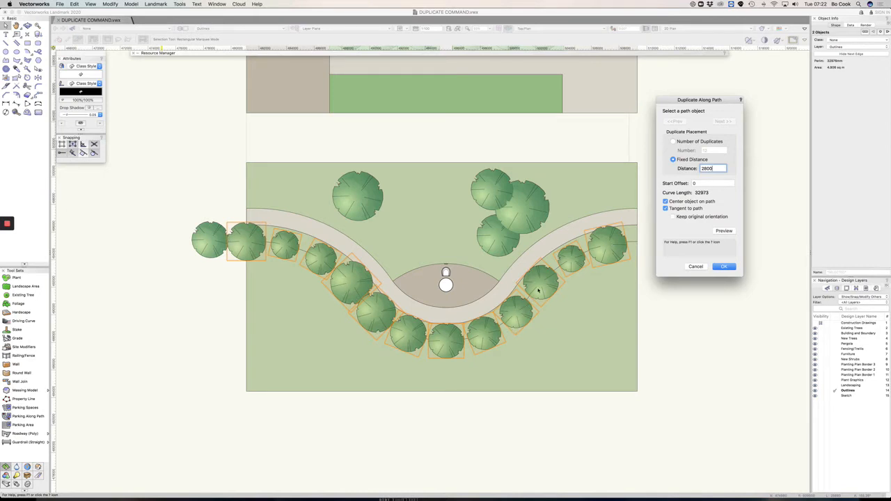
click(668, 208)
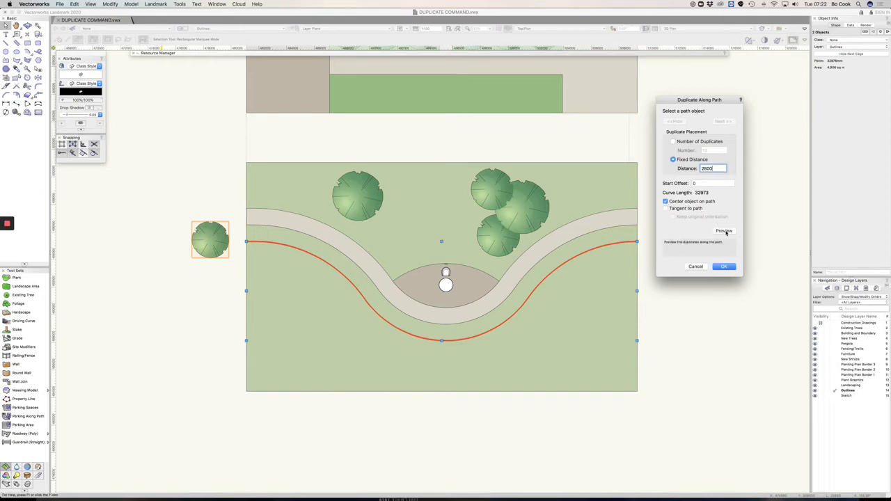
click(725, 231)
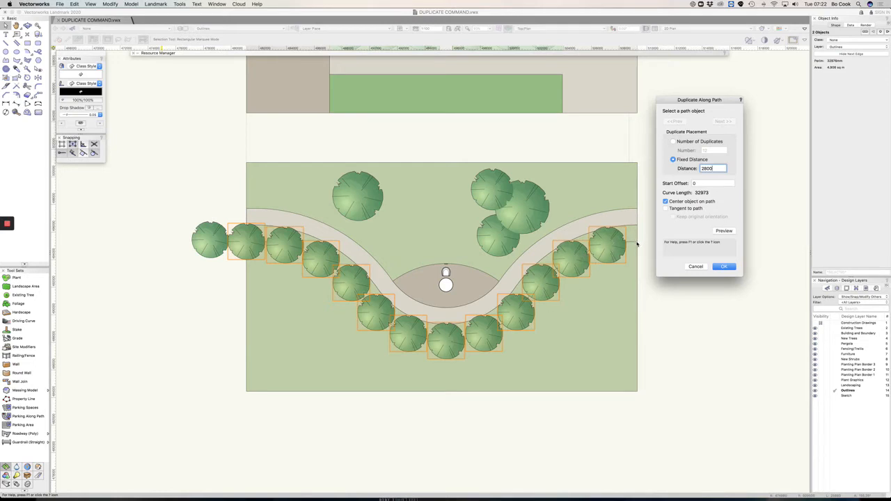
- Switch the placement to 12 duplicates instead of a fixed distance, preview it, and create the trees along the curved line
click(693, 141)
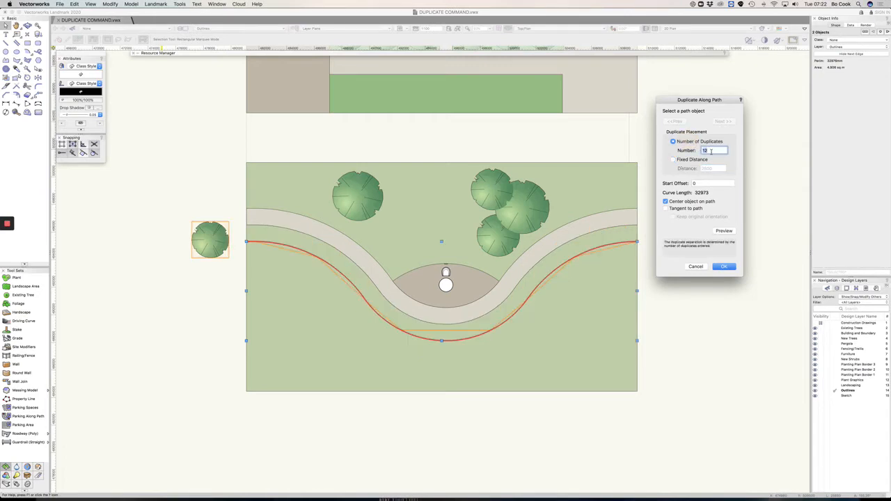
click(721, 231)
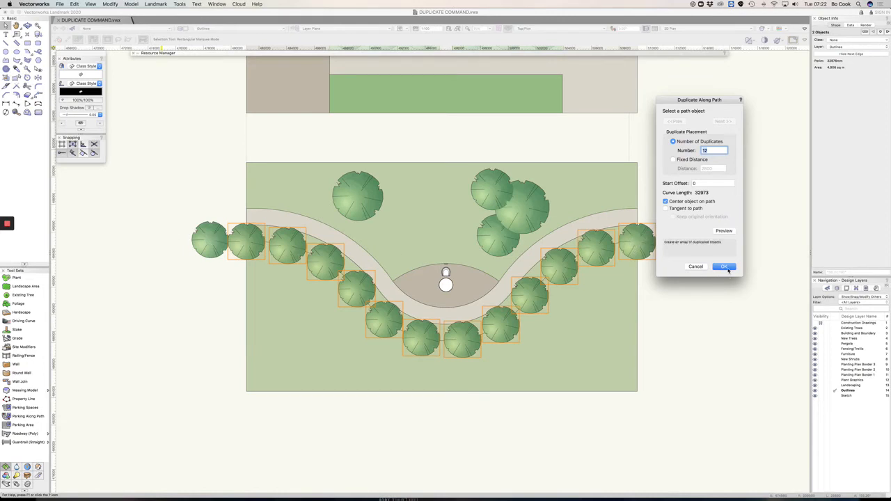
click(724, 267)
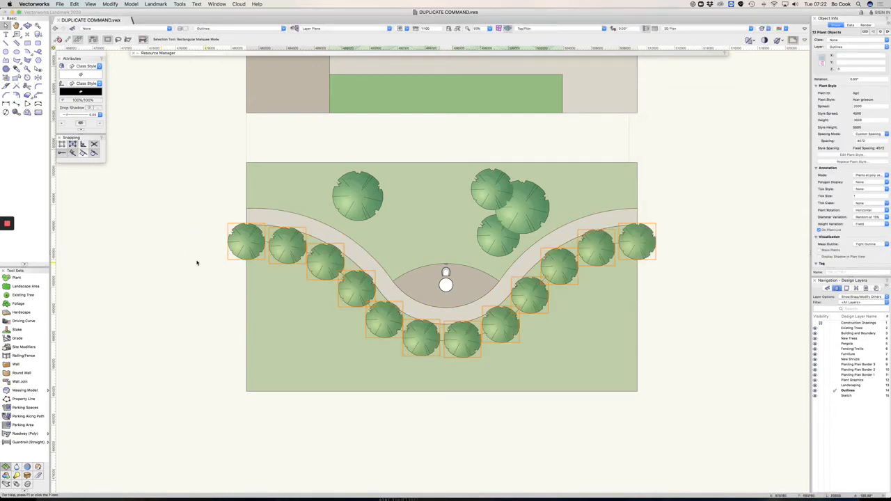
- Delete the curved guide line running beneath the new row of trees
click(710, 317)
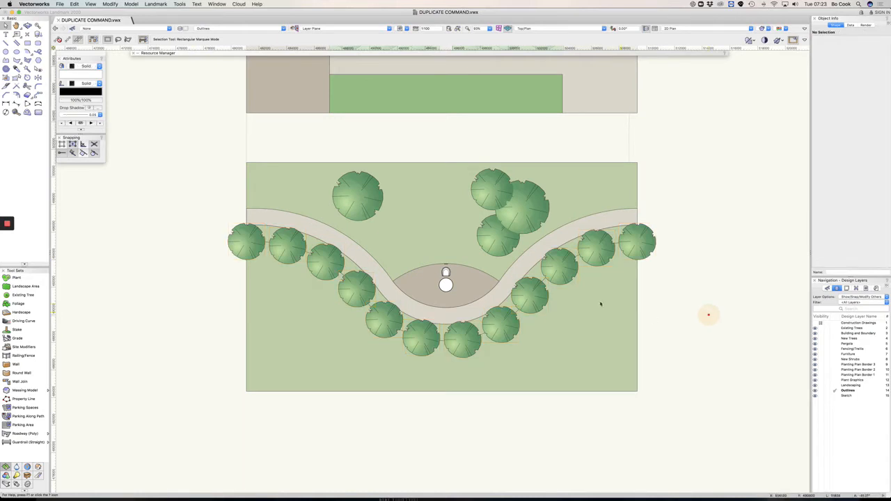
click(544, 279)
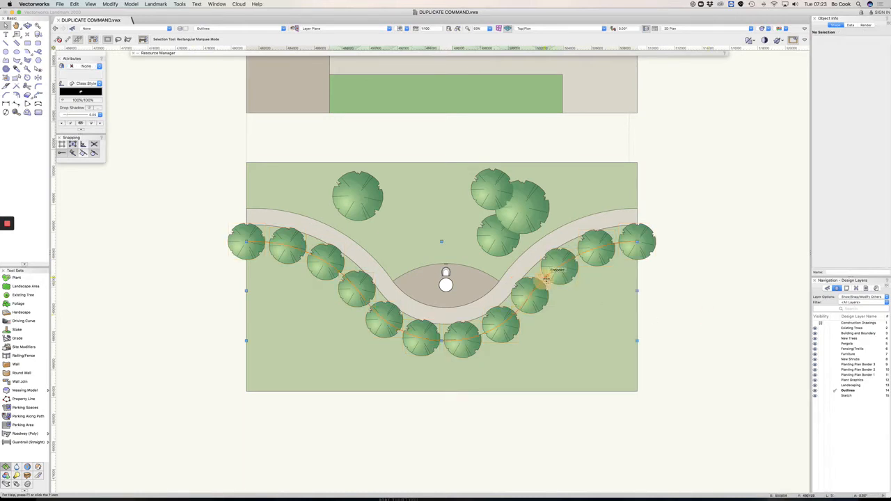
key(Delete)
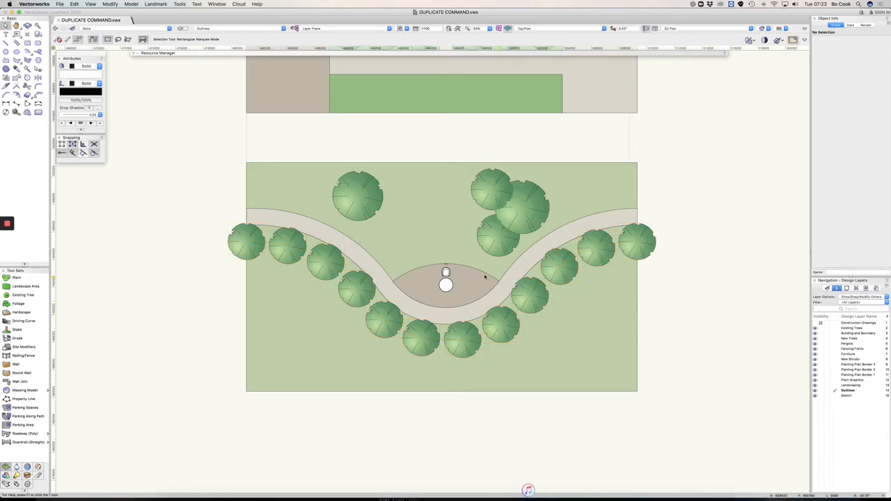
- Open the lens-shaped patio group for editing and select the paving brick at its upper edge, followed by the patio outline
scroll(445, 271, up, 2)
scroll(446, 271, up, 3)
double_click(446, 273)
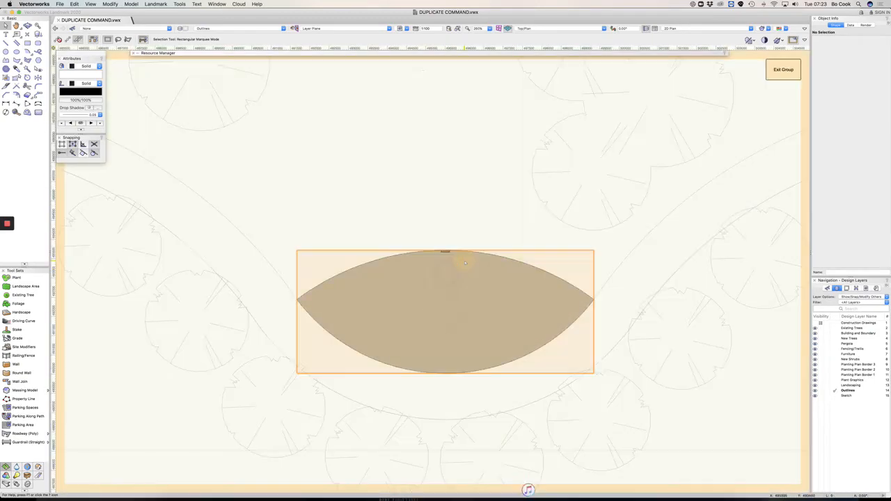
scroll(451, 239, up, 3)
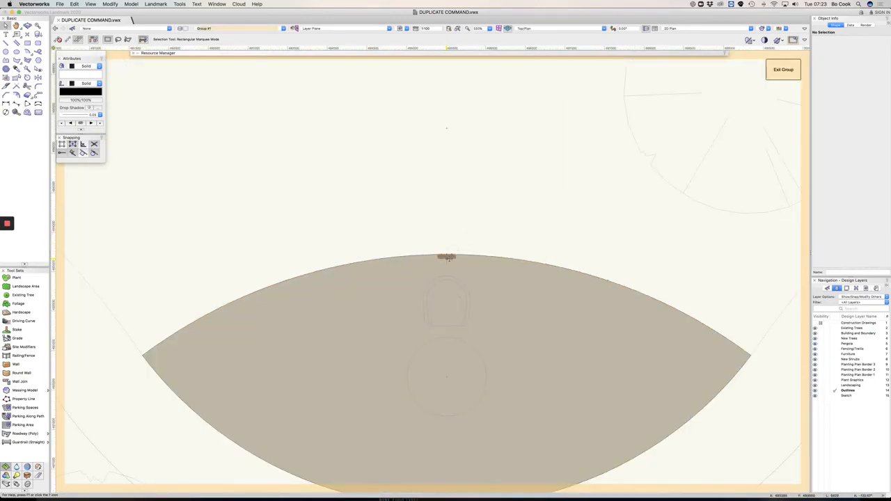
middle_drag(453, 266, 453, 221)
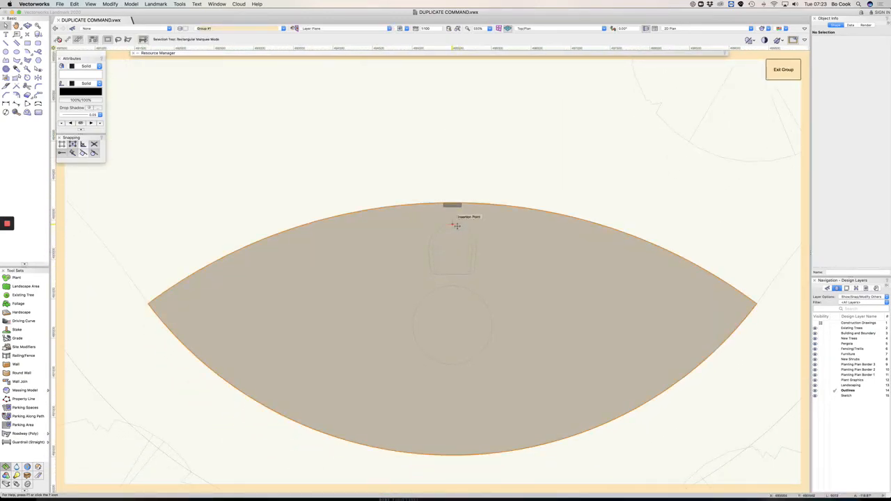
click(452, 205)
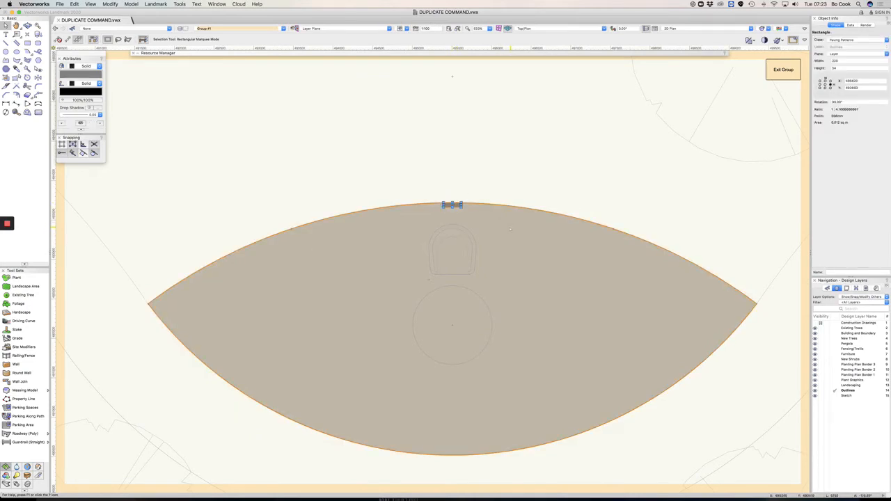
click(508, 229)
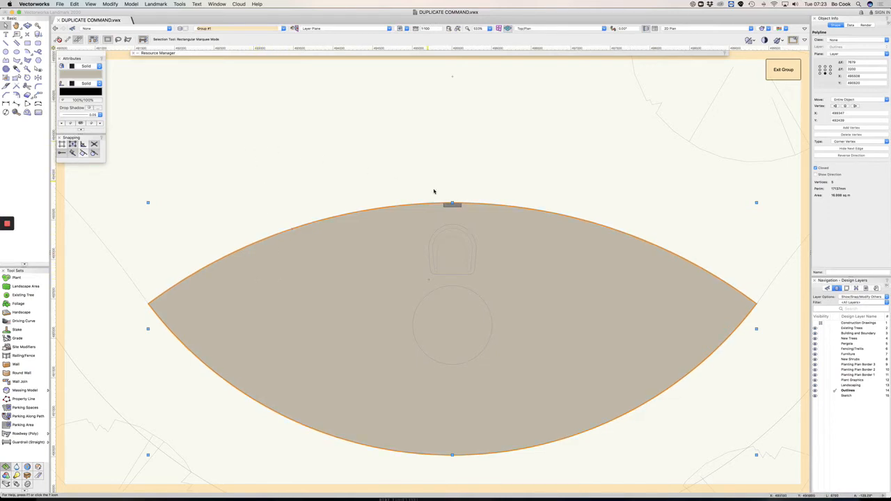
click(74, 5)
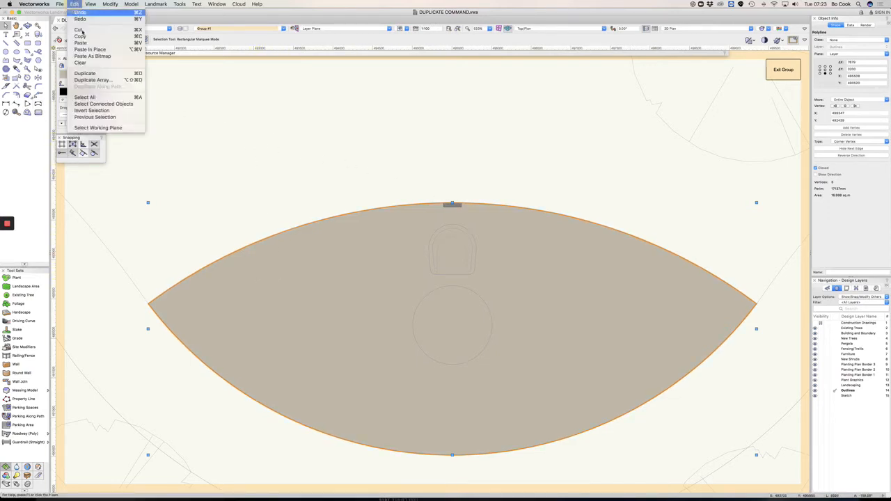
click(448, 213)
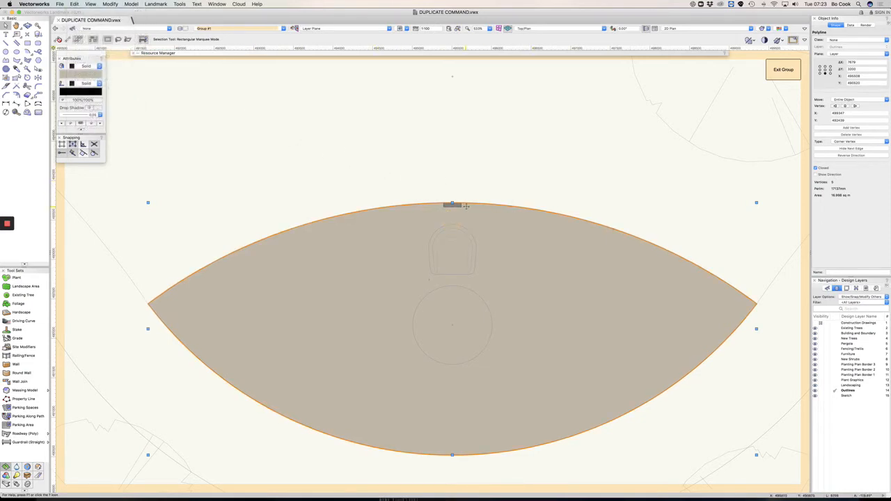
- Move the paving brick up so it straddles the patio's edge, and move it back inside the outline
scroll(461, 205, up, 1)
scroll(452, 203, up, 2)
scroll(454, 203, up, 2)
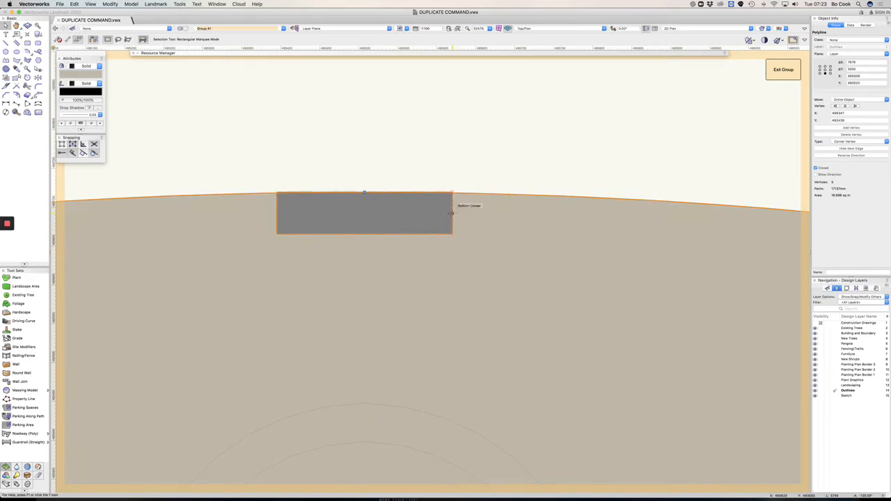
alt+drag(450, 213, 452, 181)
drag(364, 182, 364, 191)
scroll(390, 179, down, 6)
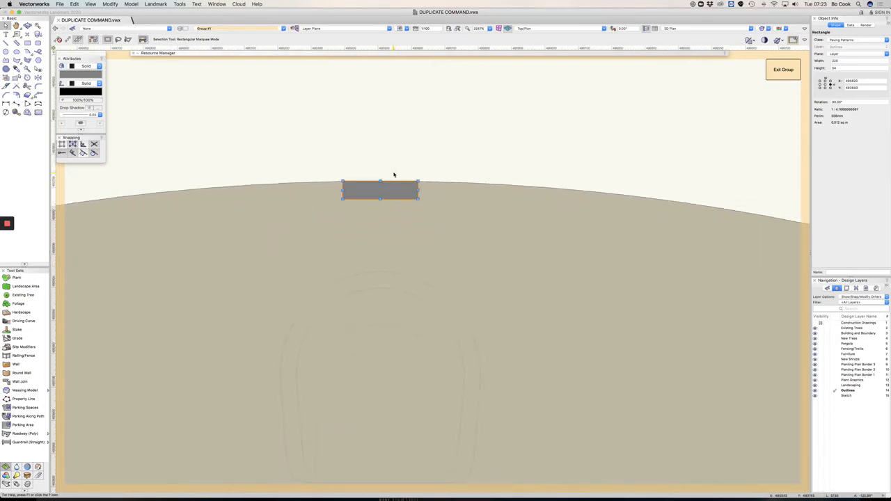
- Offset a copy of the patio outline inward by half the brick's depth so it passes through the brick's centre
click(430, 205)
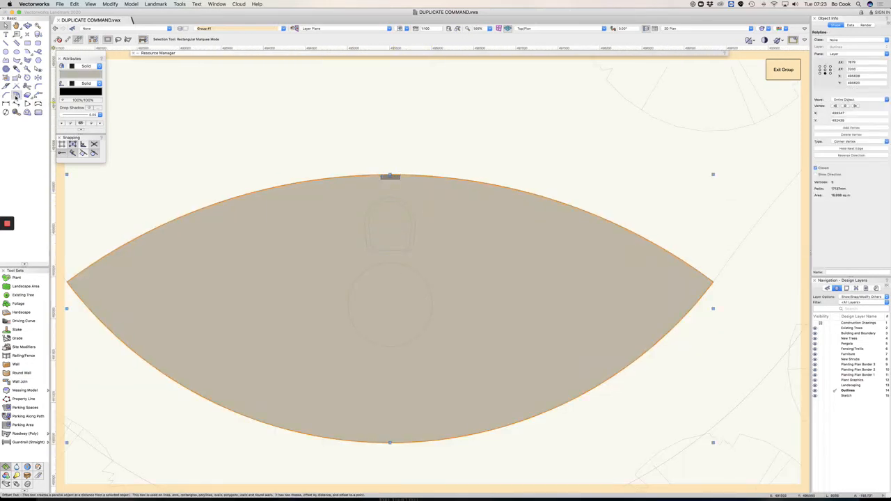
click(16, 95)
click(82, 39)
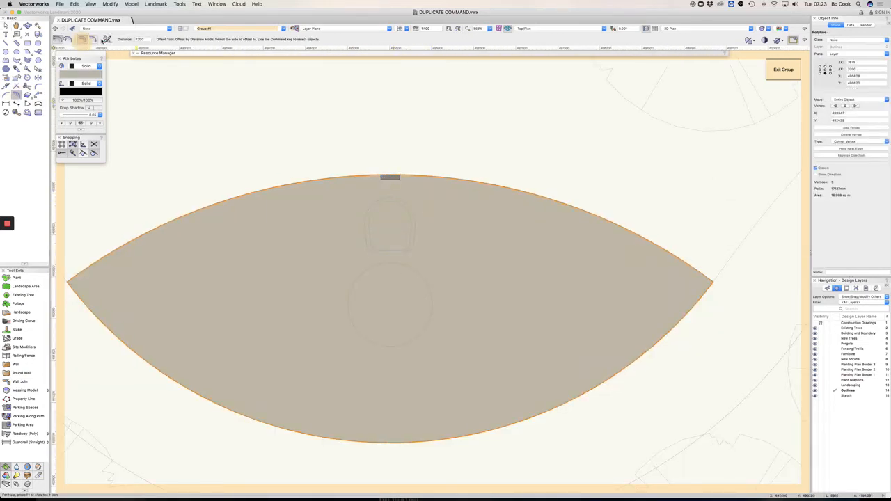
drag(144, 39, 130, 39)
text(10/)
click(303, 223)
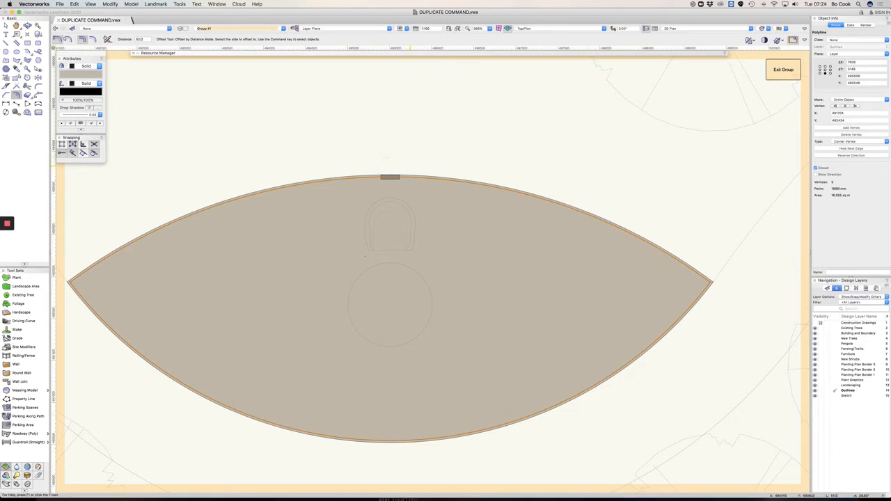
- Select the paving brick together with the offset outline, and accept the document backup
scroll(391, 175, up, 2)
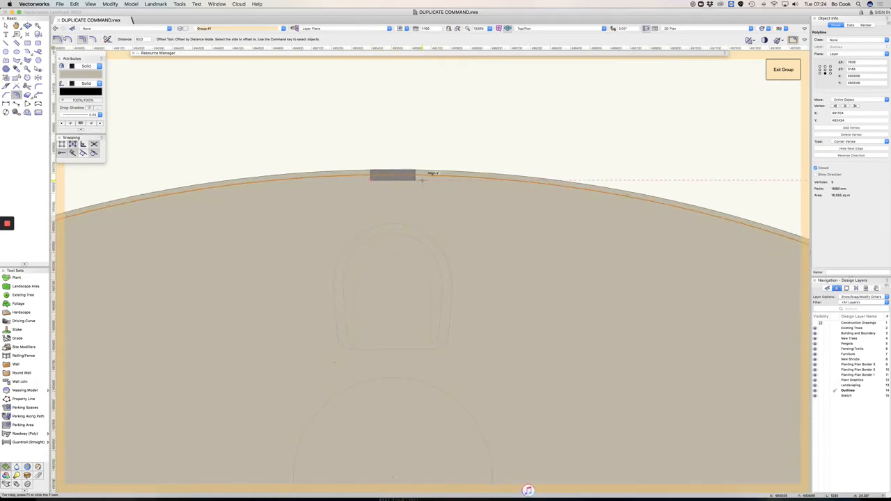
key(x)
click(438, 150)
click(392, 176)
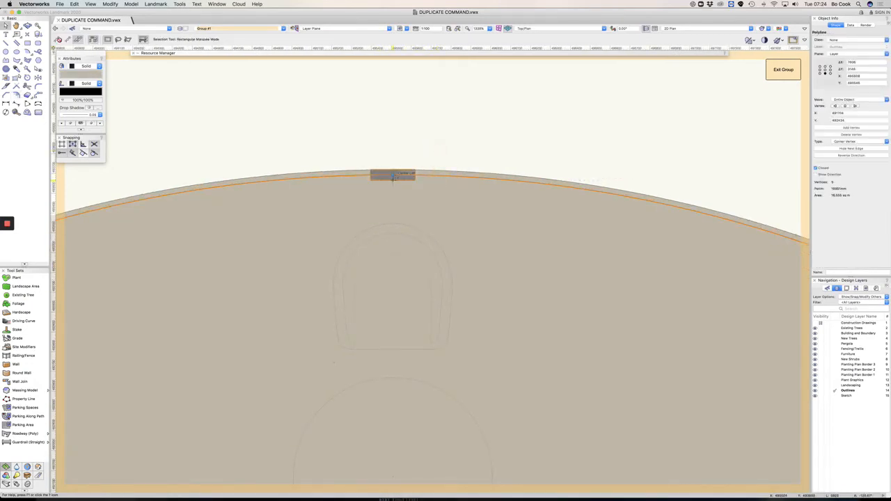
shift+click(394, 178)
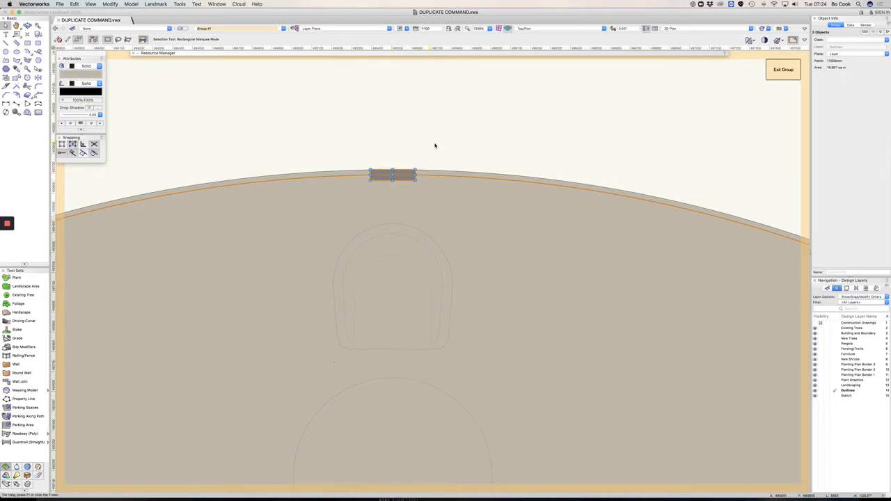
scroll(435, 146, down, 2)
scroll(435, 146, down, 1)
scroll(435, 145, up, 1)
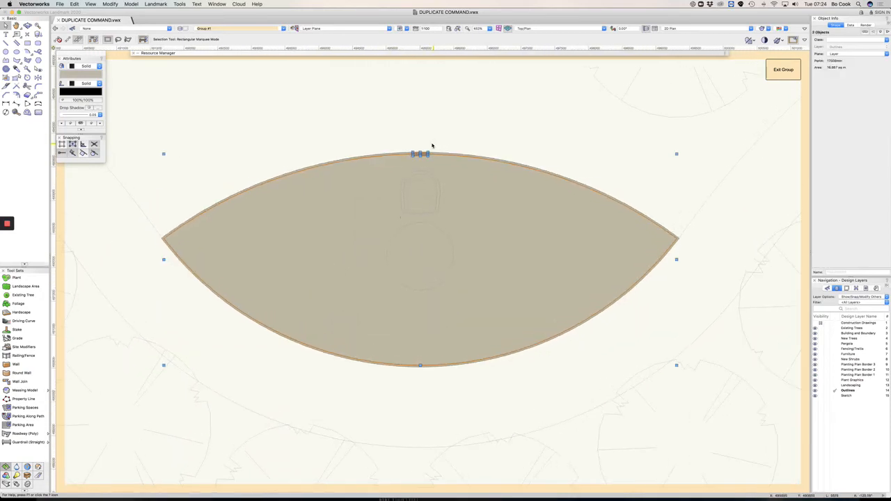
key(Return)
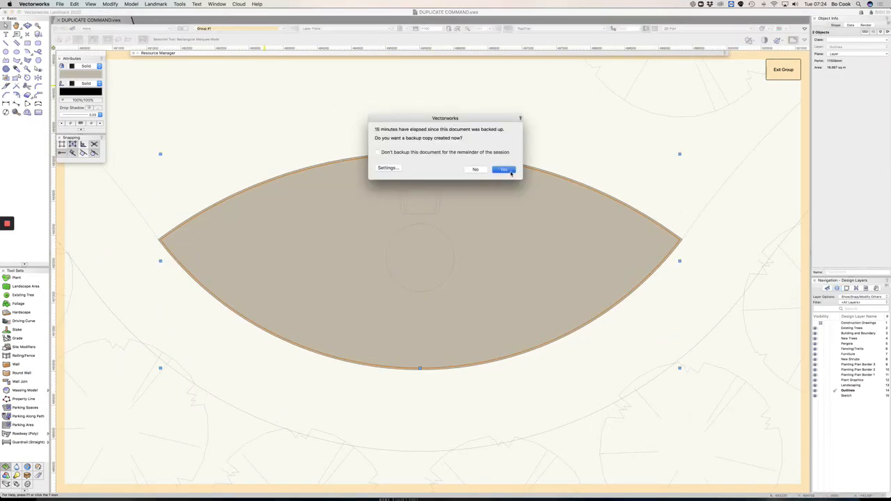
- Duplicate the brick along the offset outline at a fixed distance of 215, centred on and tangent to the path, previewing it before accepting
click(80, 4)
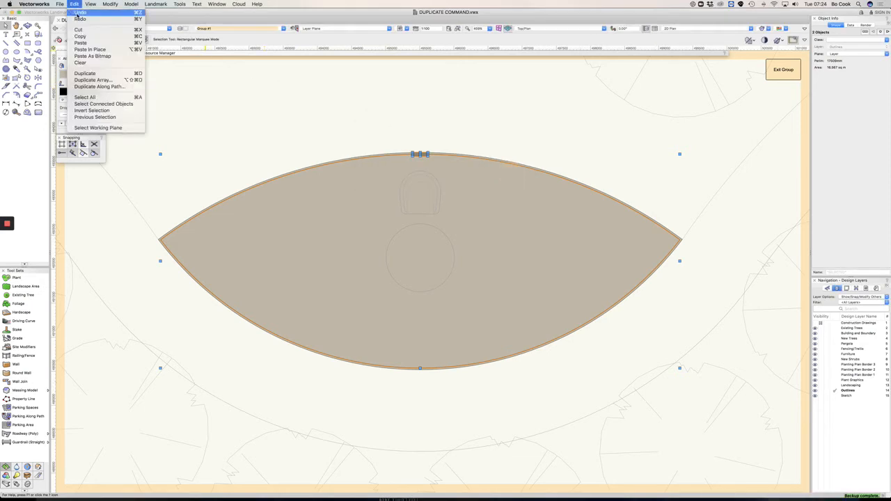
click(101, 86)
click(356, 206)
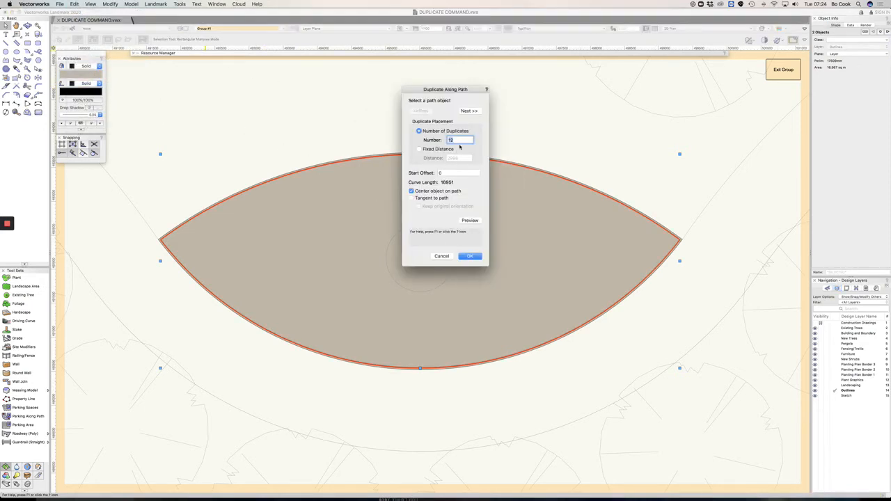
drag(444, 90, 696, 105)
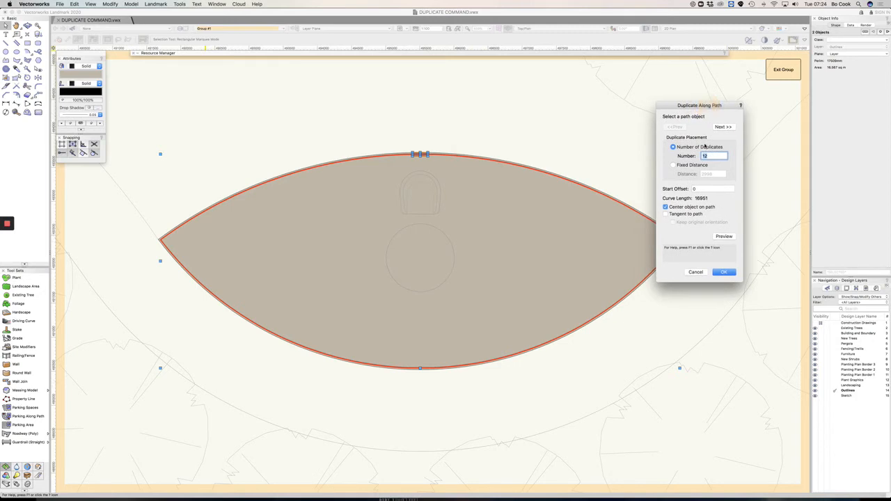
click(674, 165)
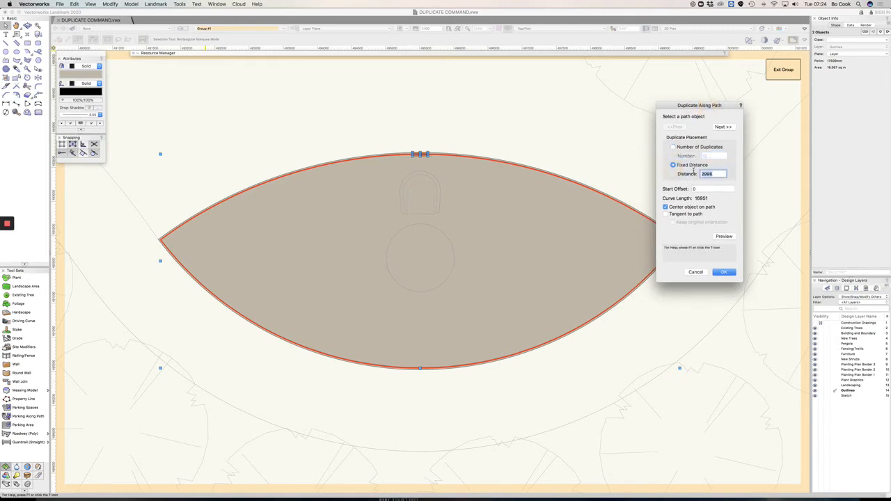
text(215)
click(667, 215)
click(722, 237)
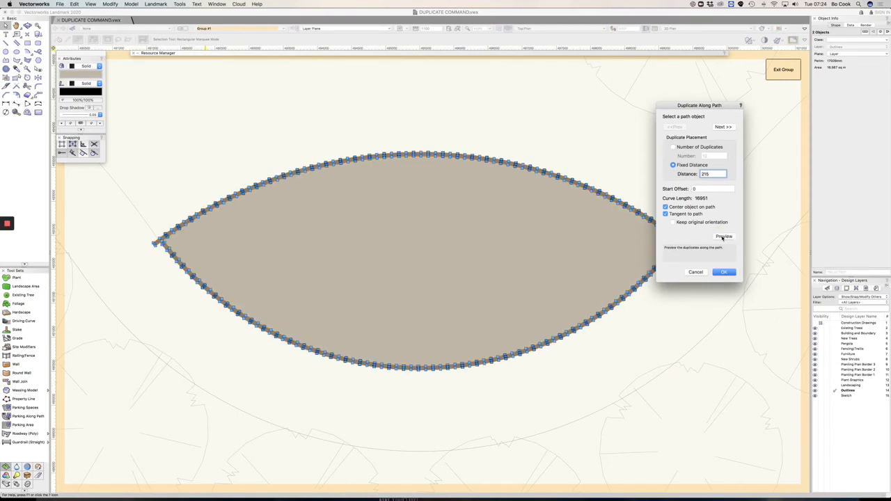
drag(697, 106, 744, 108)
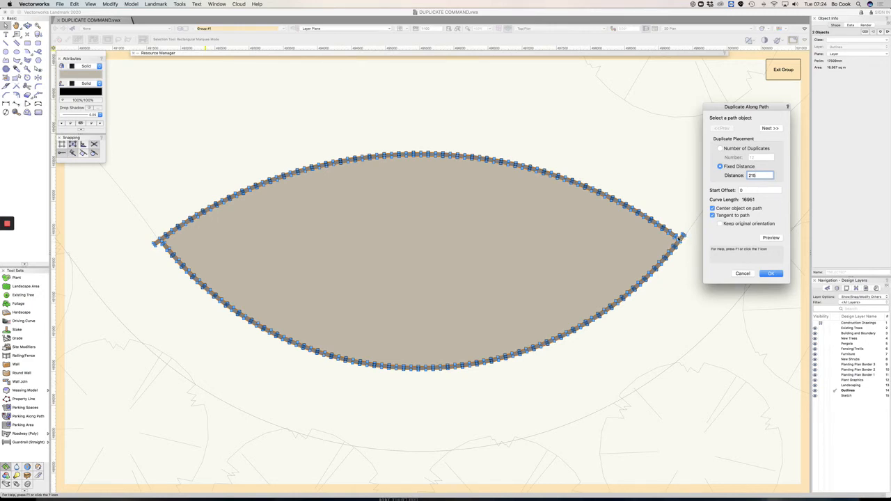
click(771, 273)
click(685, 272)
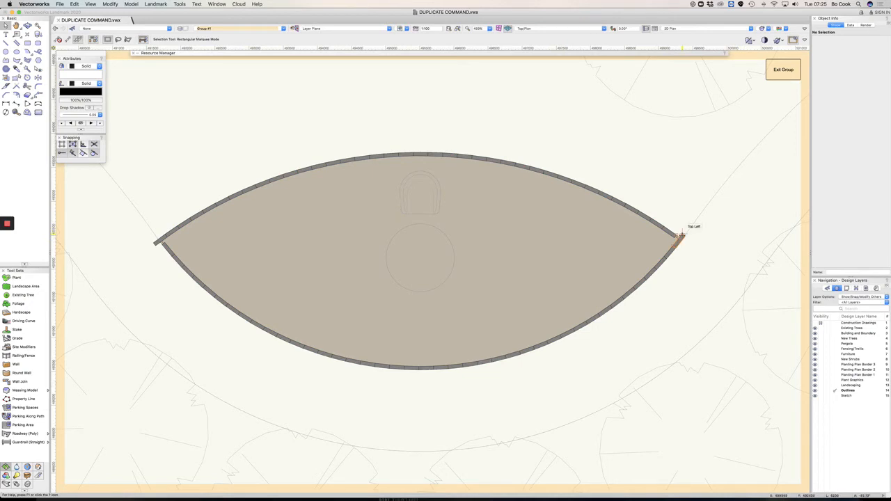
- Exit the patio group and return to the full garden plan
click(682, 235)
click(779, 72)
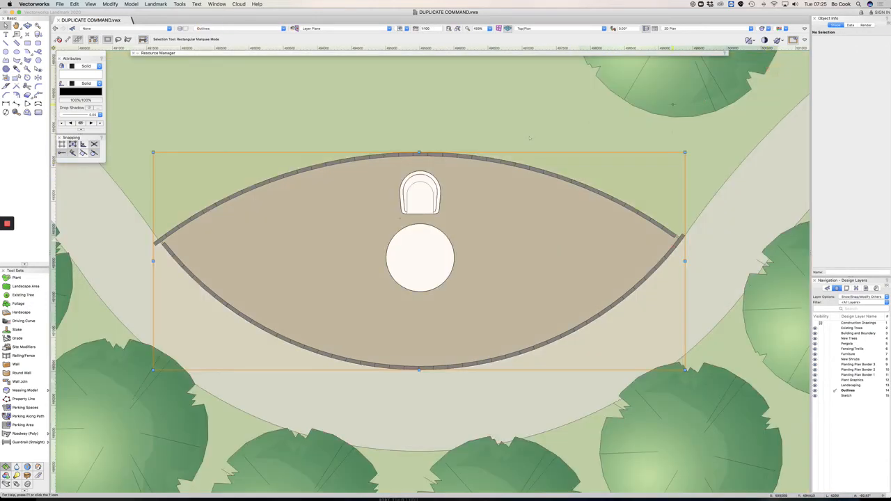
scroll(372, 142, down, 5)
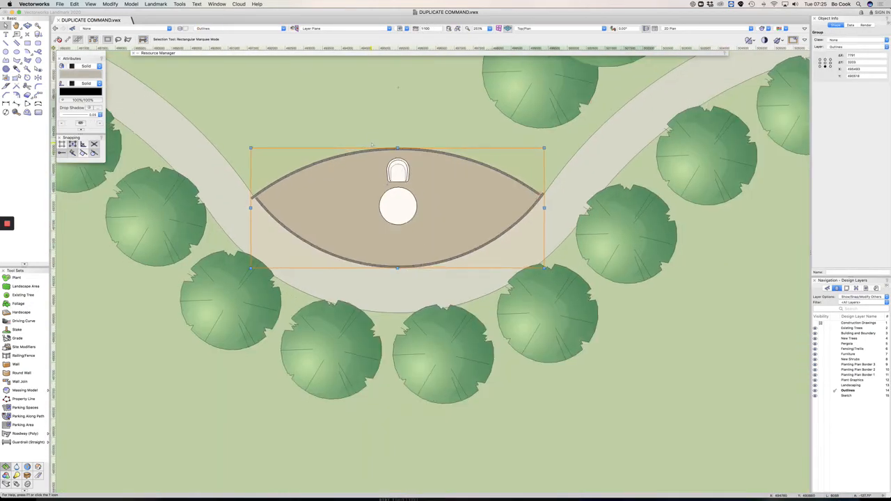
scroll(380, 146, down, 2)
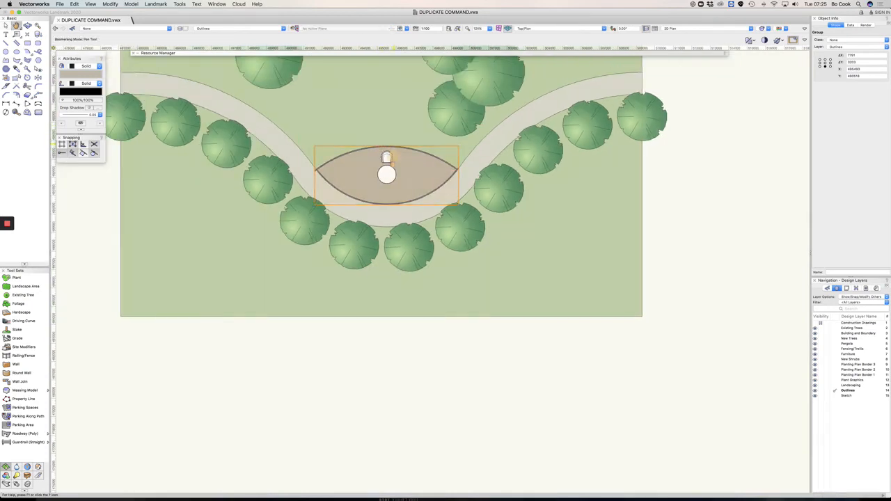
middle_drag(392, 143, 401, 195)
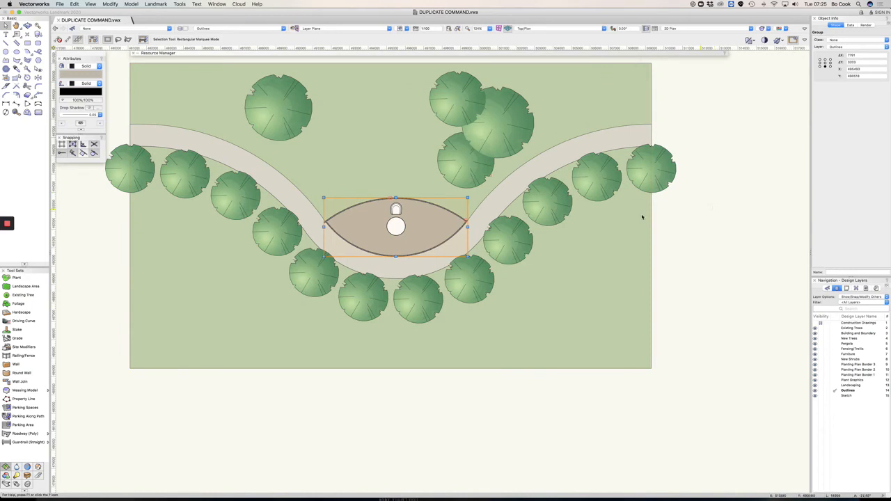
scroll(398, 222, up, 3)
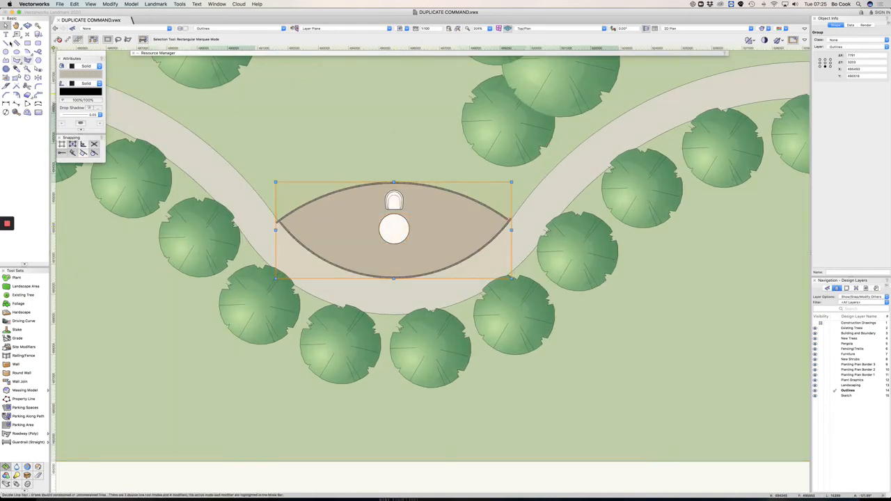
- Select only the chair on the patio, without the round table, and start the Duplicate Array command for it
click(398, 203)
shift+click(394, 233)
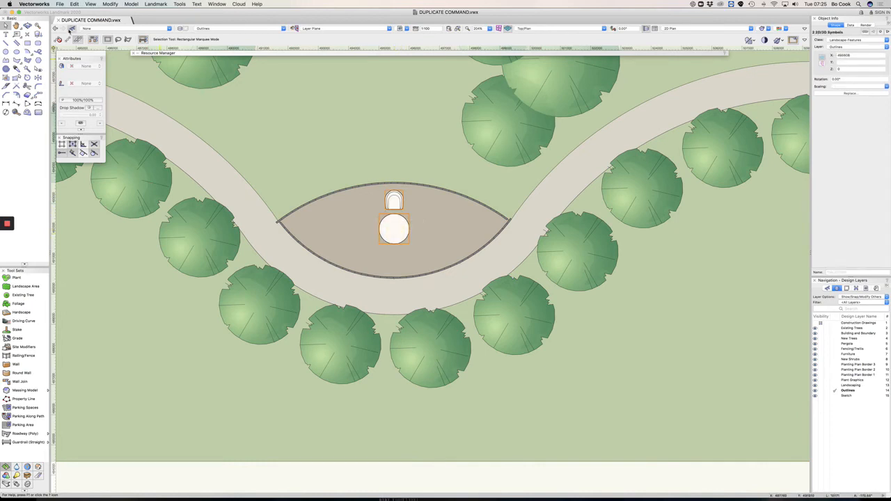
click(364, 173)
click(395, 201)
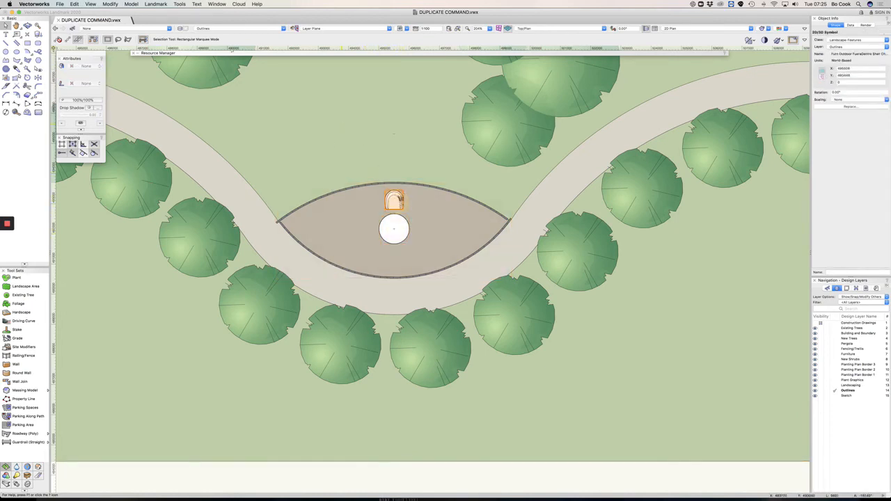
click(74, 3)
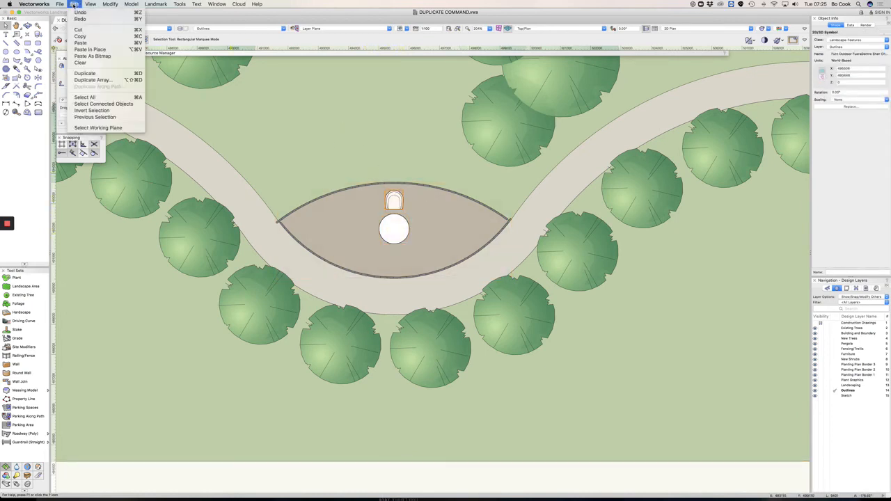
click(98, 80)
- Examine the Linear Array and Rectangular Array options, including the distances between columns and rows and the rotation of duplicates
click(340, 102)
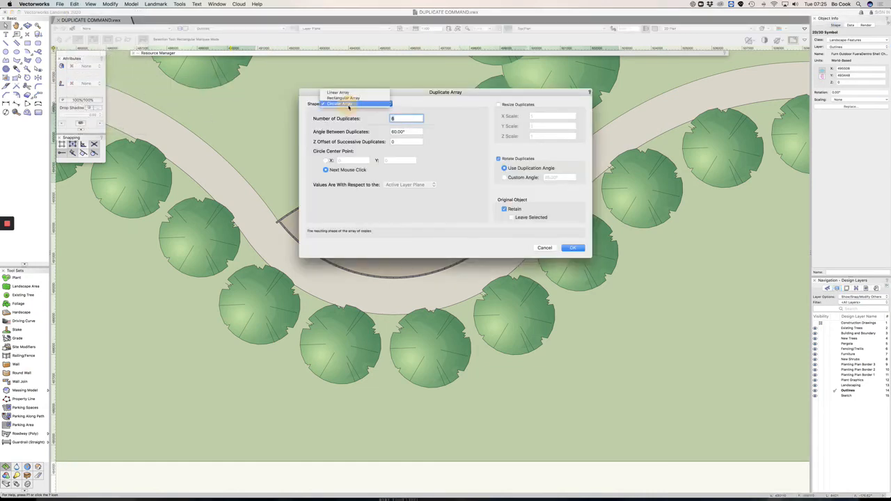
click(344, 92)
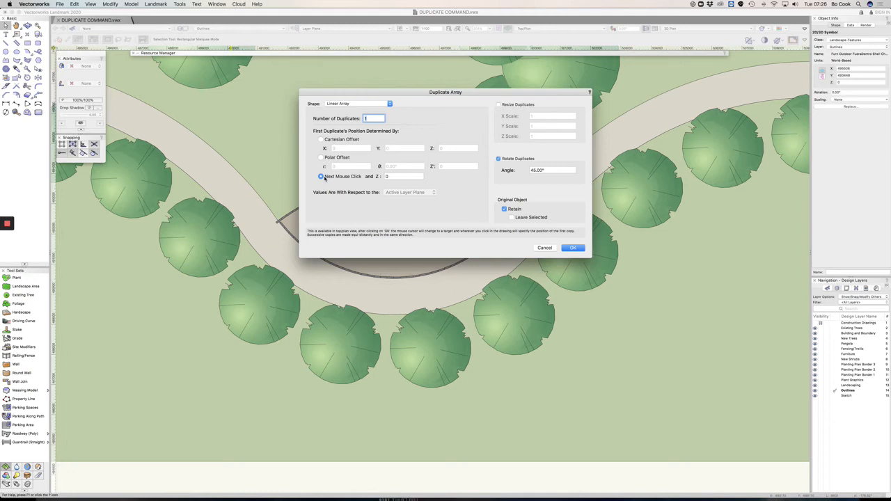
click(349, 104)
click(353, 109)
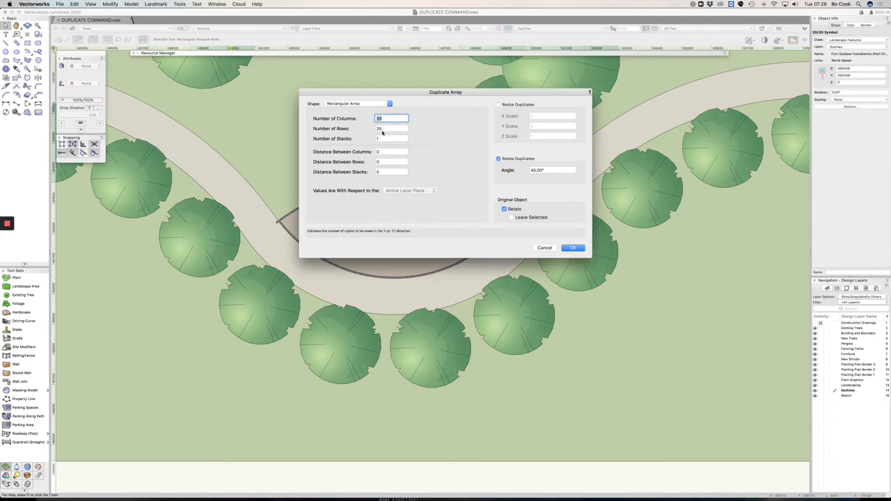
click(384, 152)
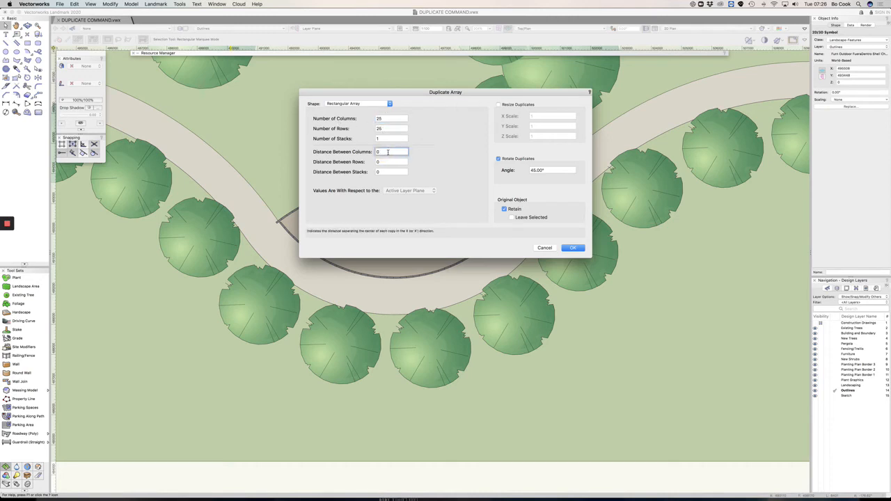
double_click(383, 151)
click(389, 160)
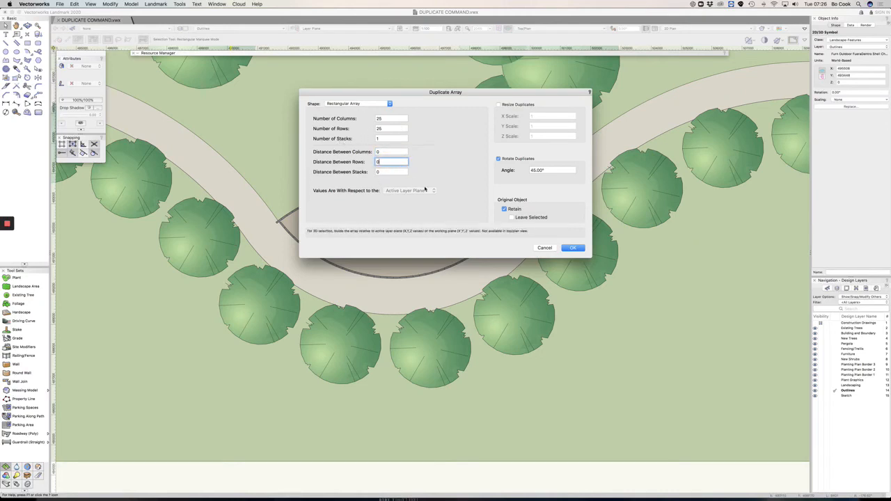
click(507, 159)
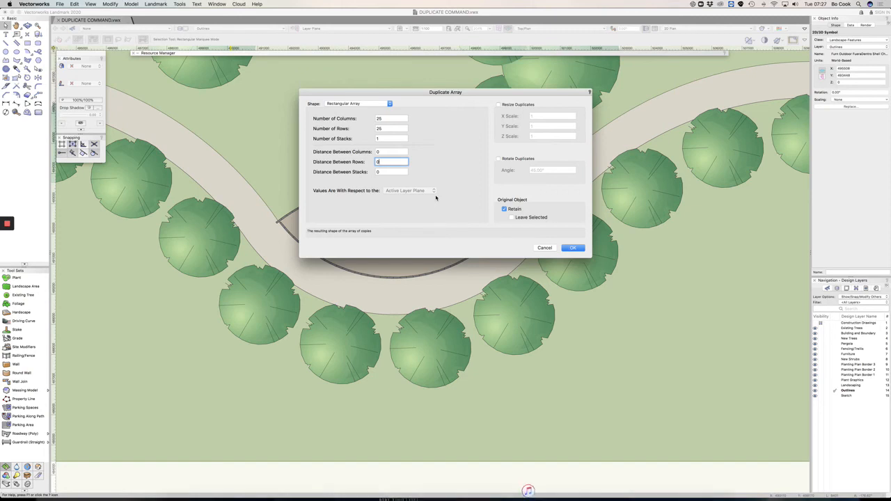
- Switch to a Circular Array with 7 duplicates and an angle of 360/7 between them, keeping the patio uncovered by the dialog
click(380, 104)
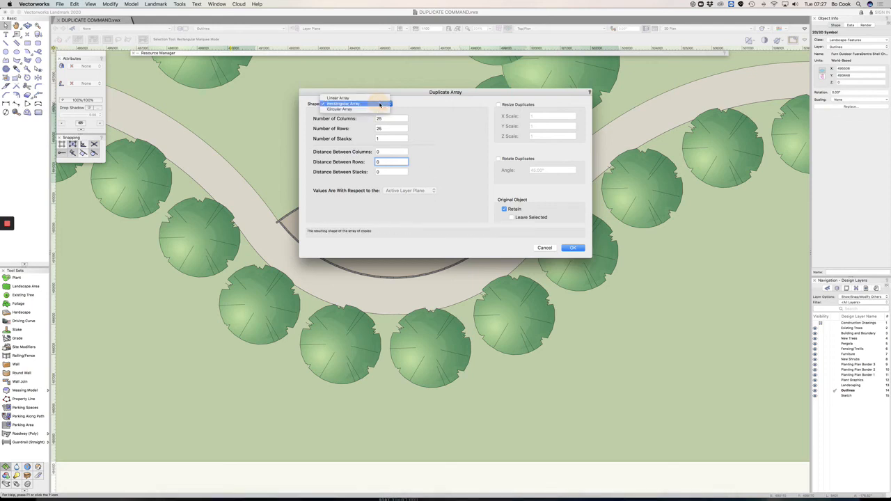
click(340, 109)
drag(426, 95, 642, 114)
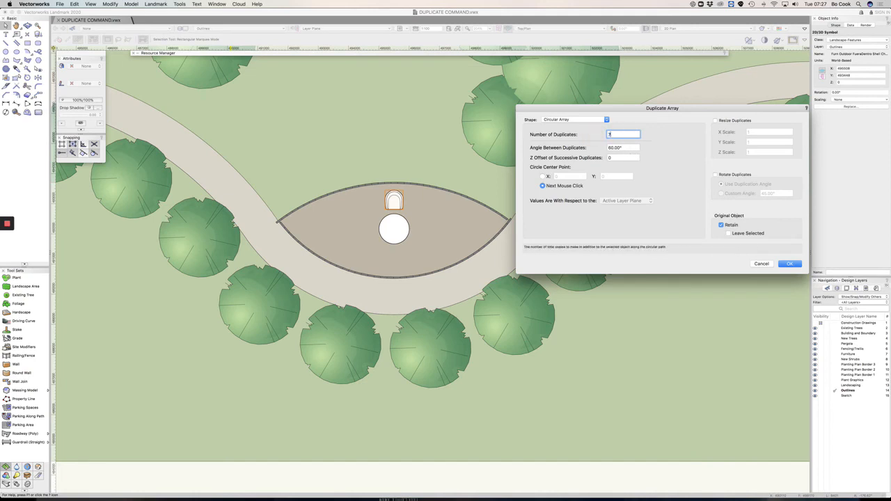
click(613, 147)
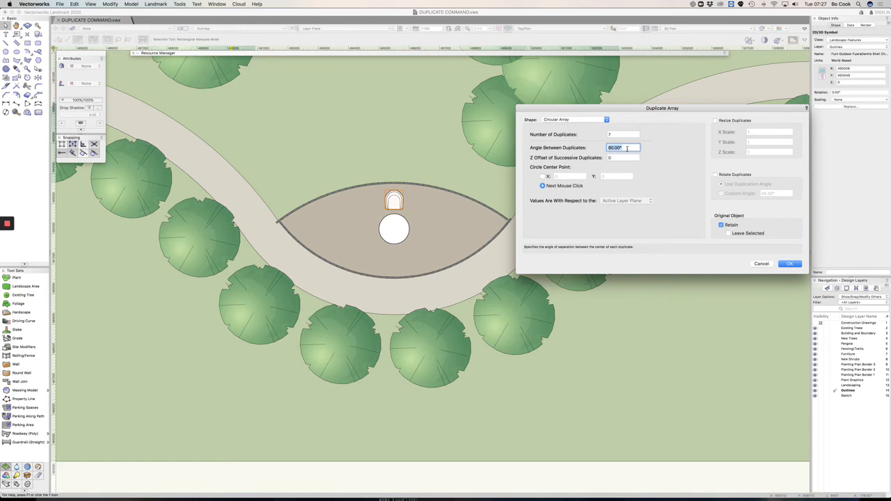
text(360/7)
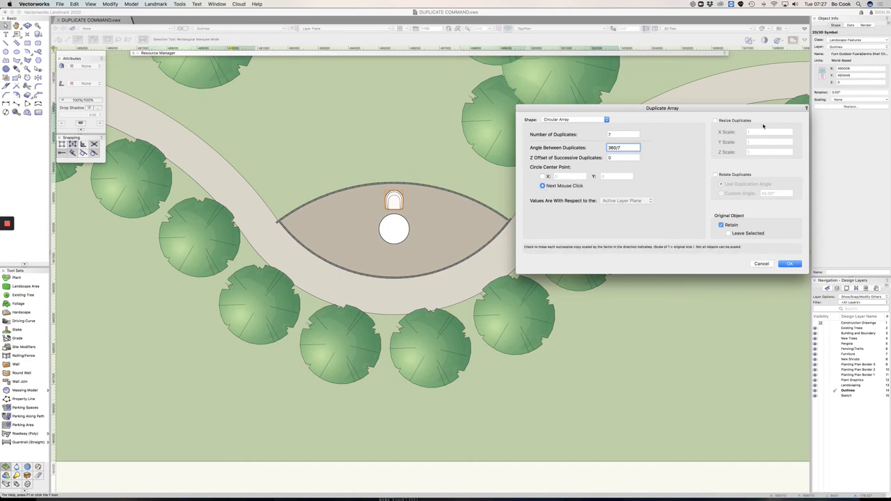
- Rotate the duplicates by the duplication angle, do not retain the original chair, and centre the array on the round table's insertion point
click(715, 175)
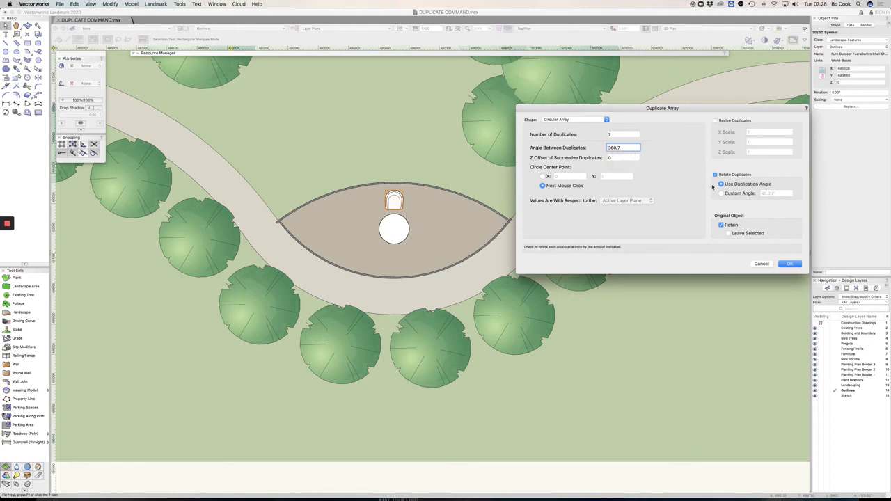
click(721, 224)
click(789, 264)
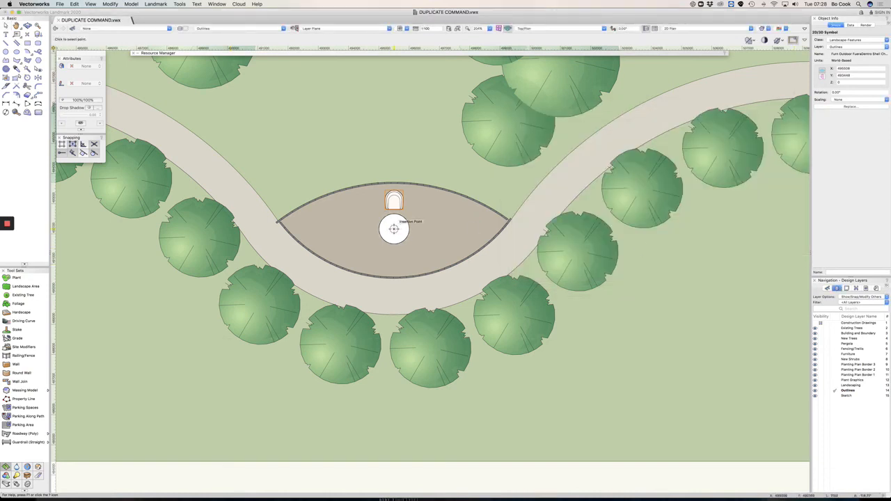
click(394, 229)
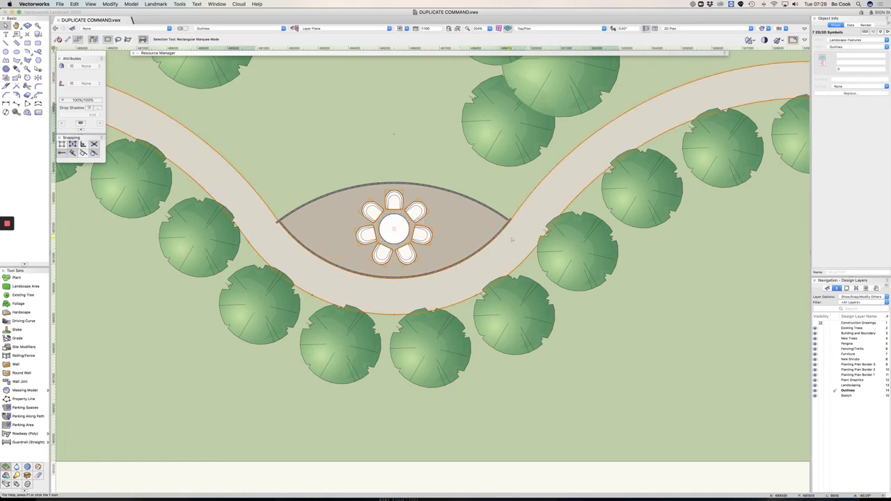
scroll(442, 225, down, 1)
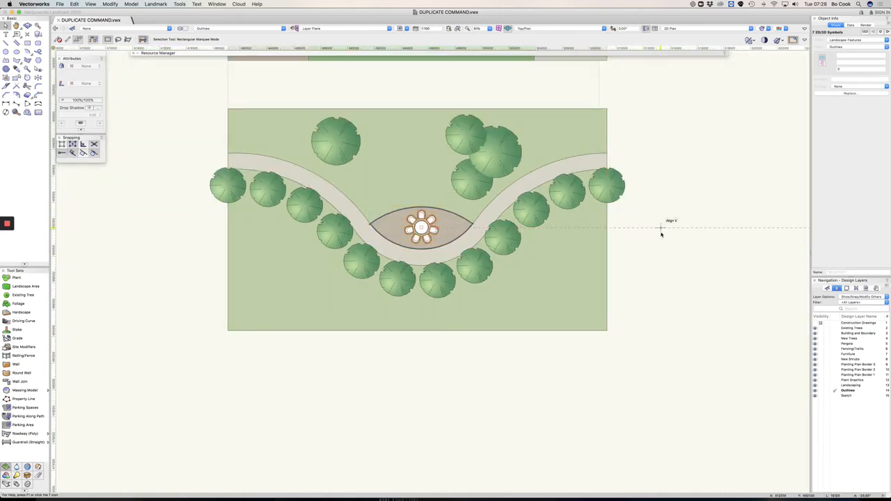
click(75, 4)
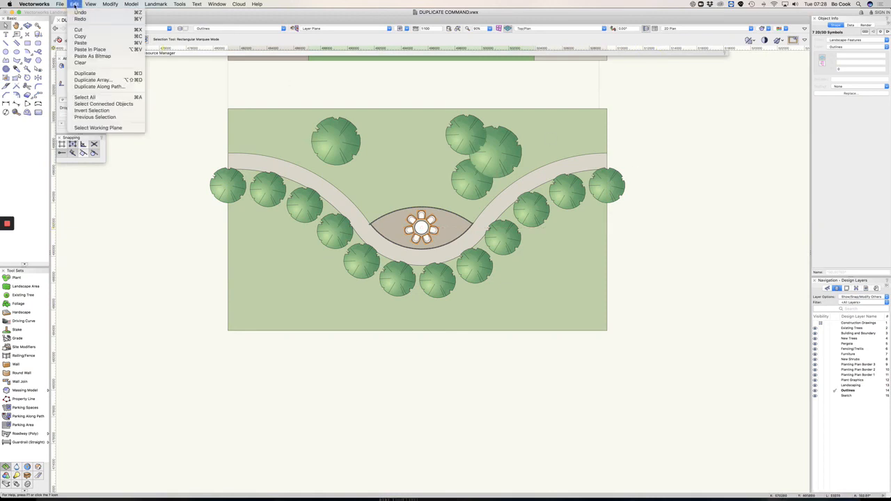